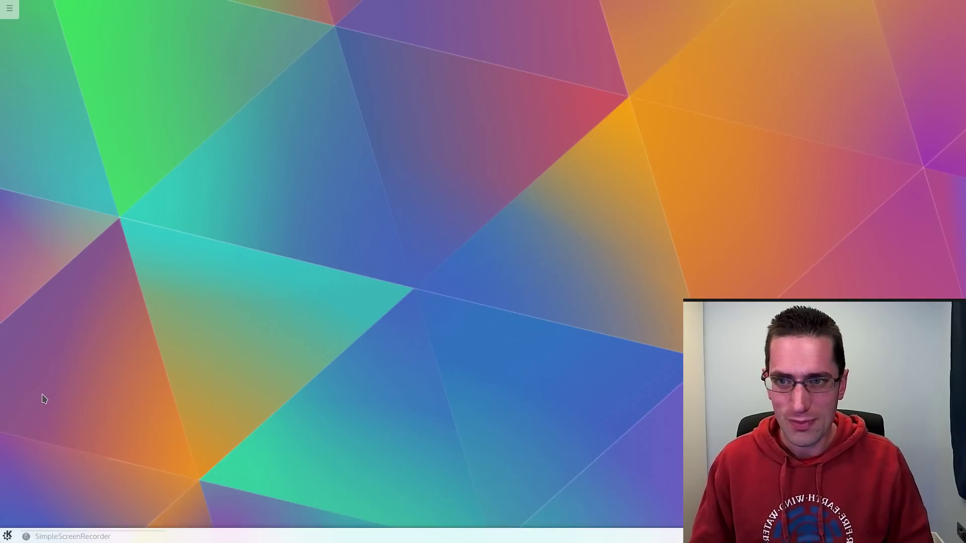
Step: Launch the file manager, then start LibreOffice Writer through an 'li' launcher search and close it
click(7, 536)
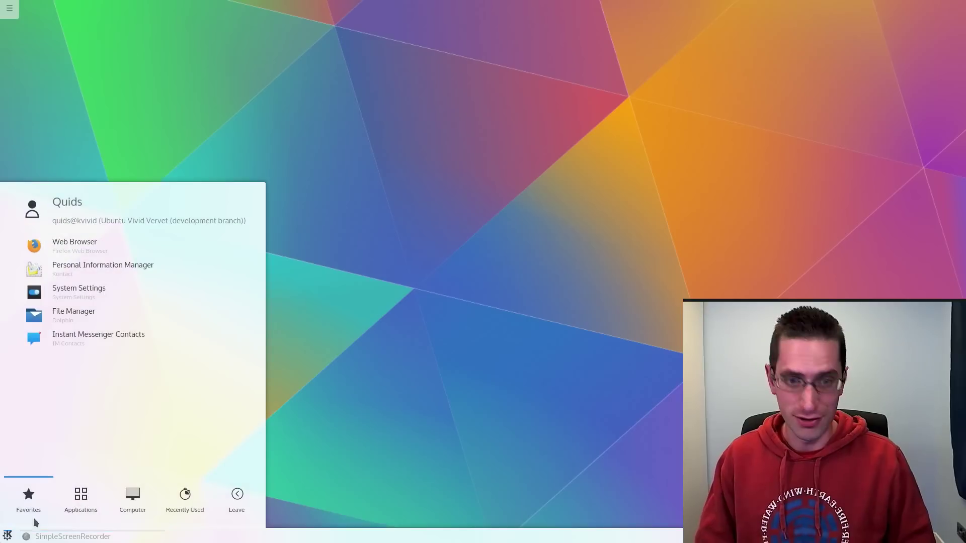
click(66, 320)
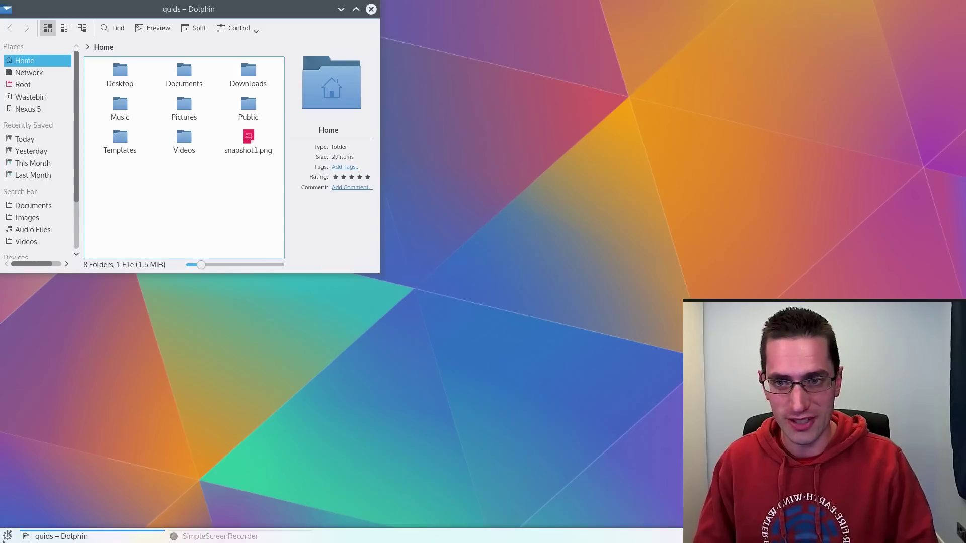
click(6, 537)
text(li)
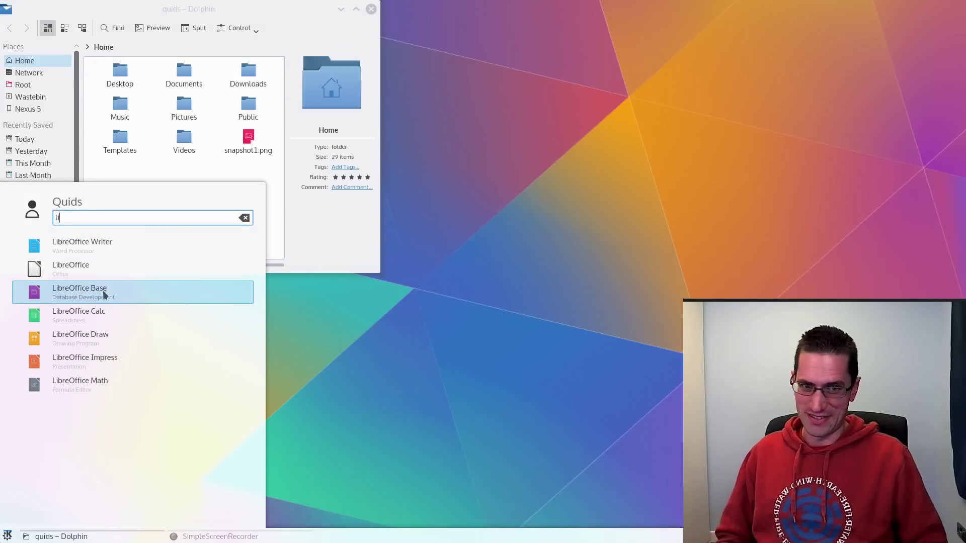
click(105, 248)
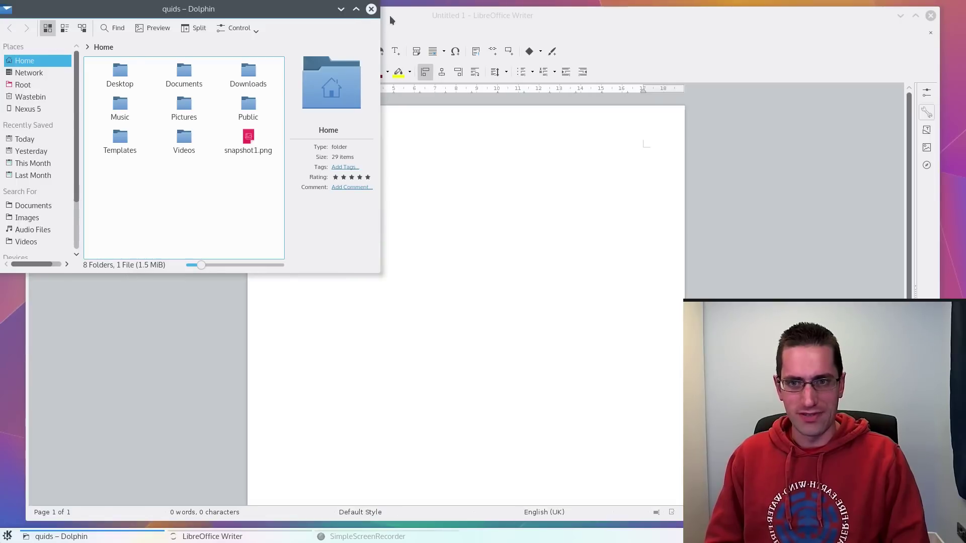
click(391, 17)
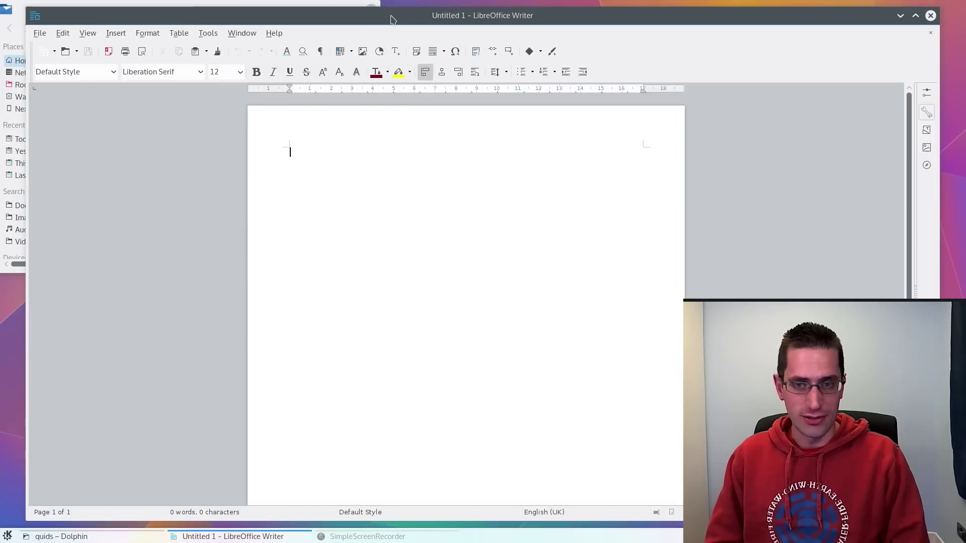
click(932, 17)
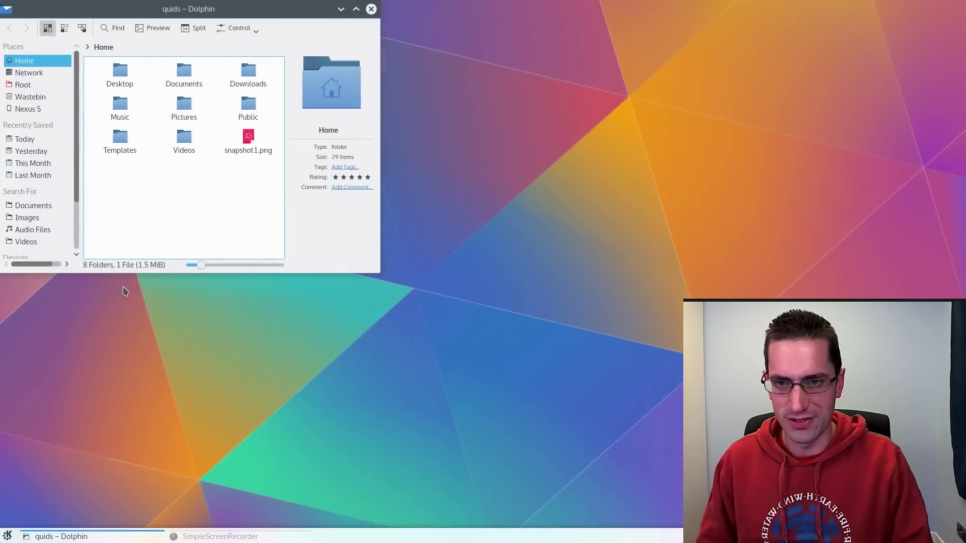
Step: View snapshot1.png in the image viewer, then close the viewer and the file manager
double_click(247, 142)
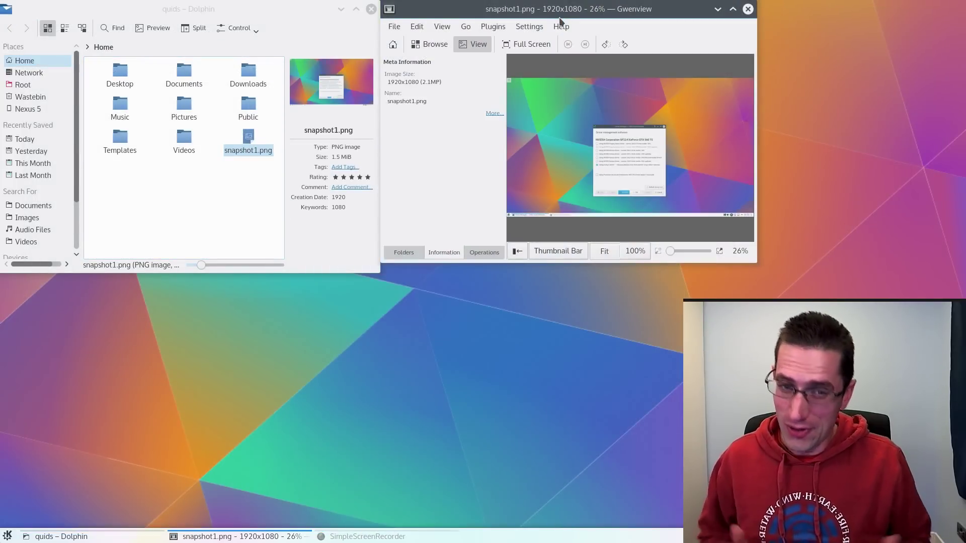
click(749, 9)
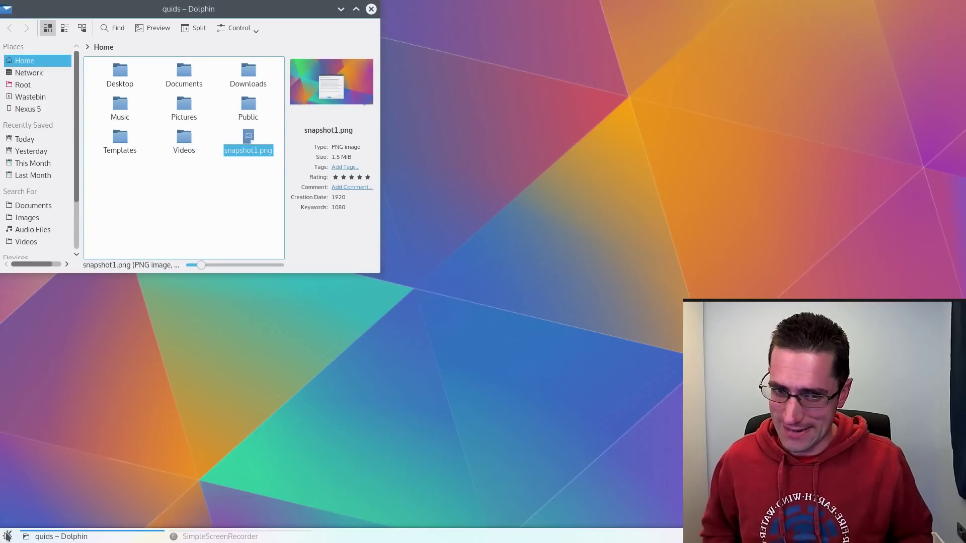
click(370, 10)
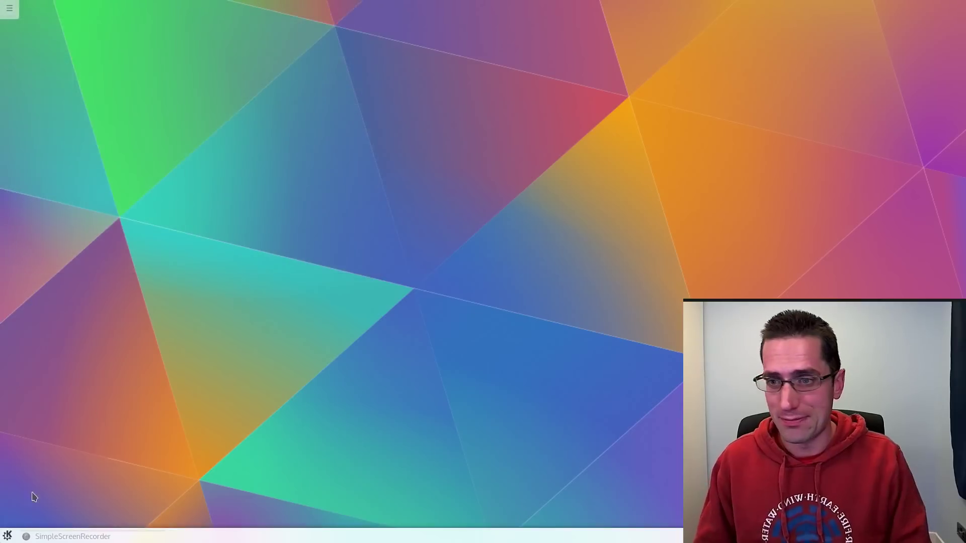
Step: Launch Firefox from the launcher's Internet application category
click(8, 534)
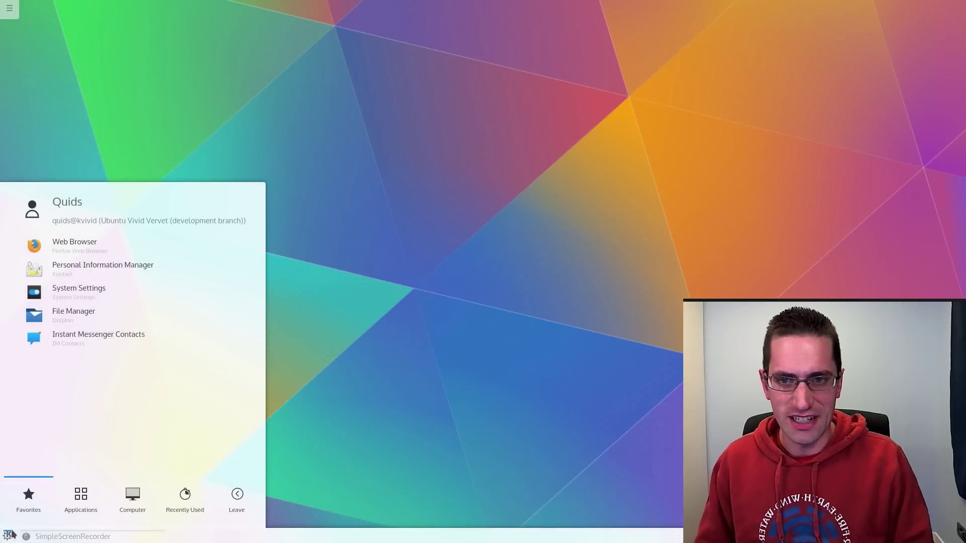
click(73, 509)
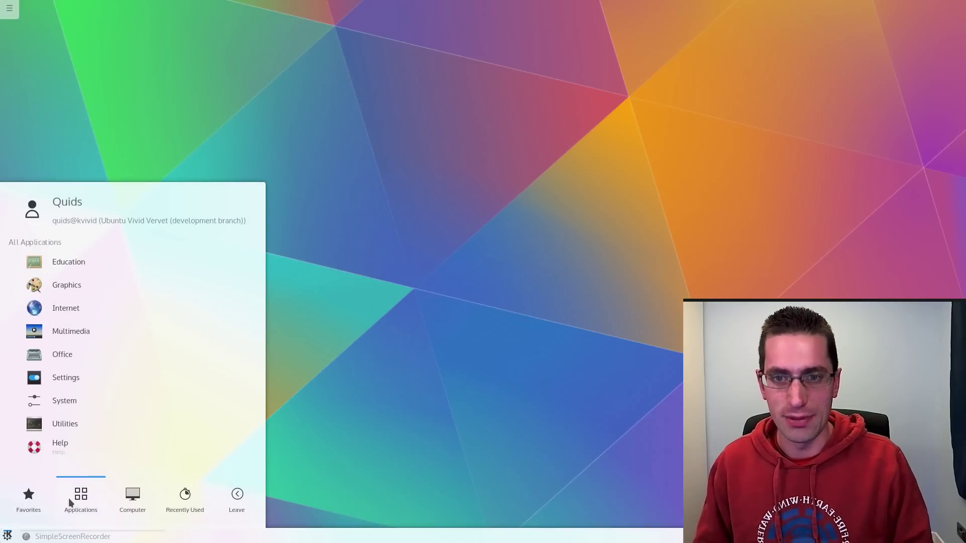
click(60, 309)
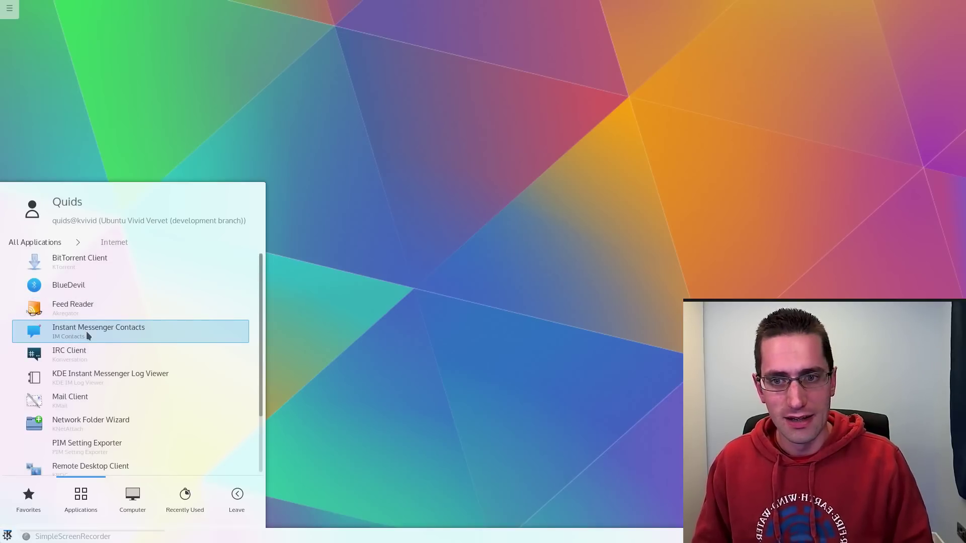
scroll(91, 341, down, 3)
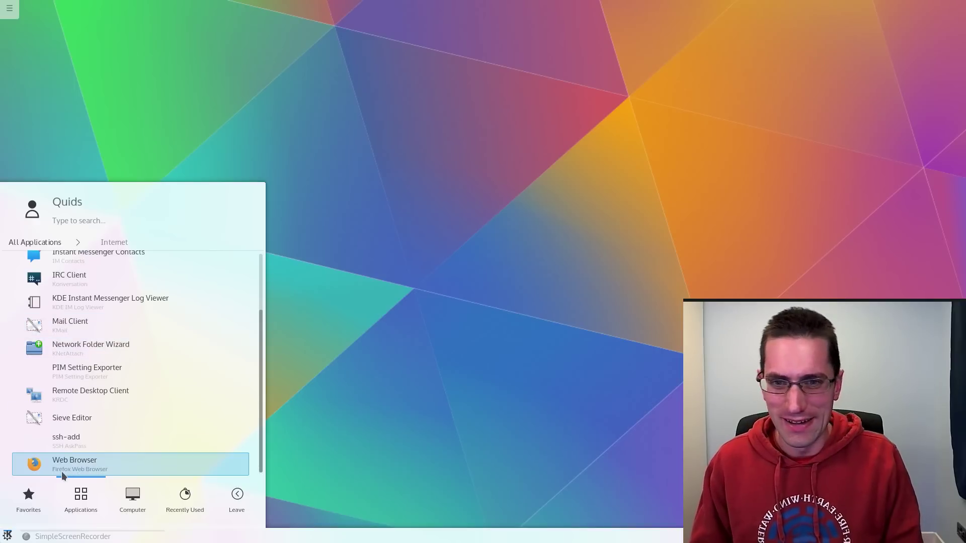
click(68, 464)
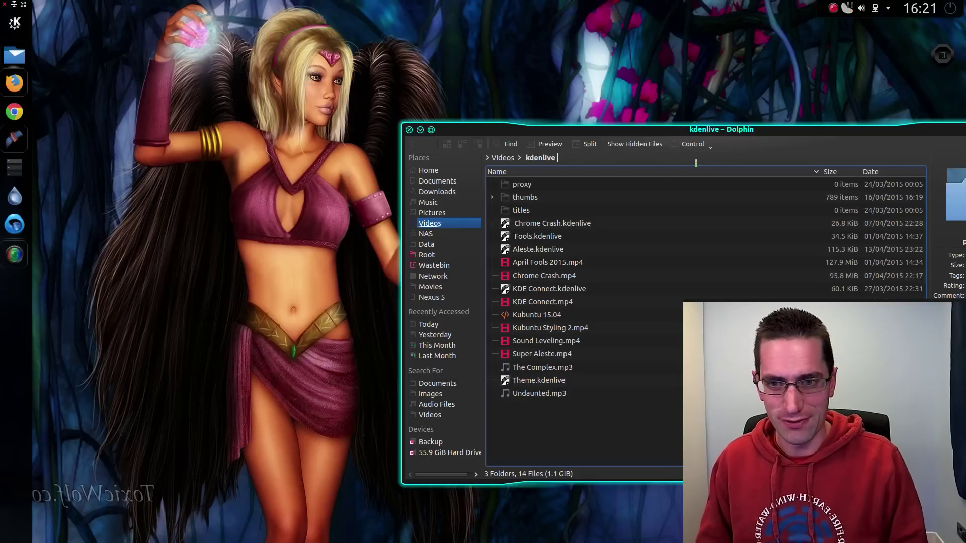
Step: Show the About KDE information from the application's options menu
click(692, 144)
mouse_move(677, 363)
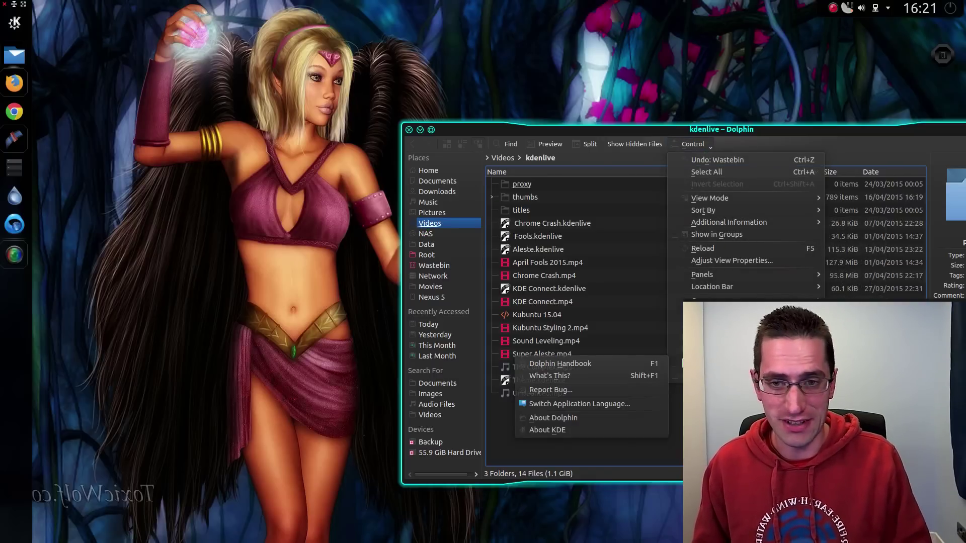
click(592, 431)
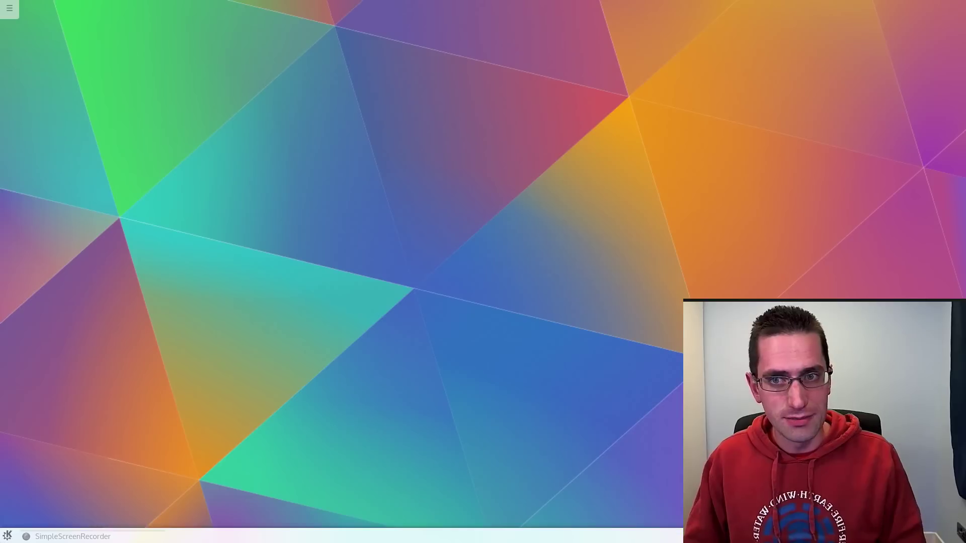
Step: Start KSysGuard via a 'sys' search, view its CPU, memory and network graphs, then close it
click(8, 537)
text(sys)
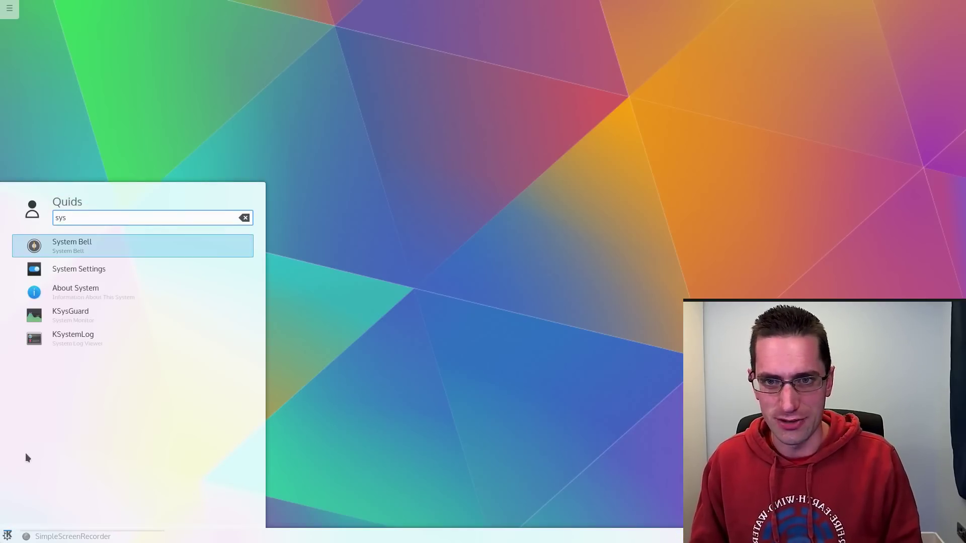
click(83, 320)
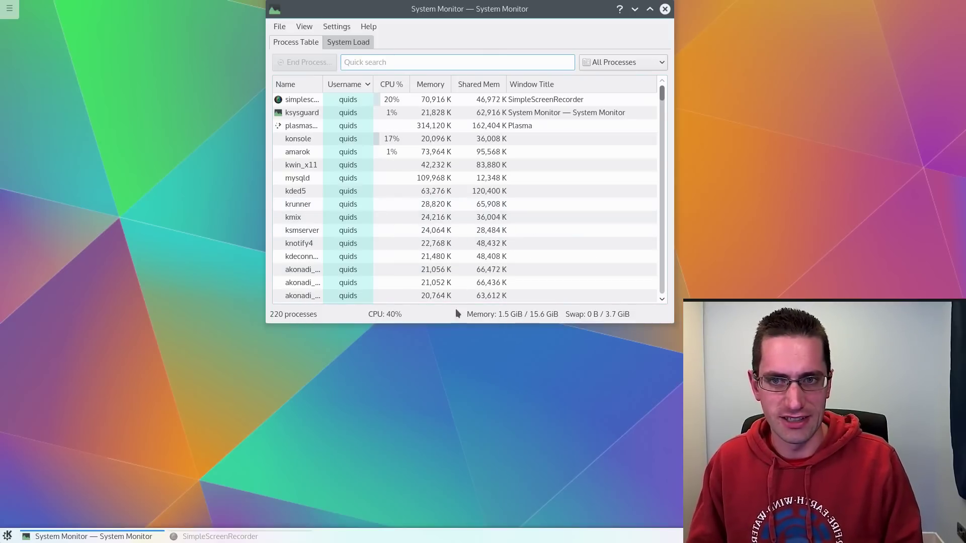
click(360, 48)
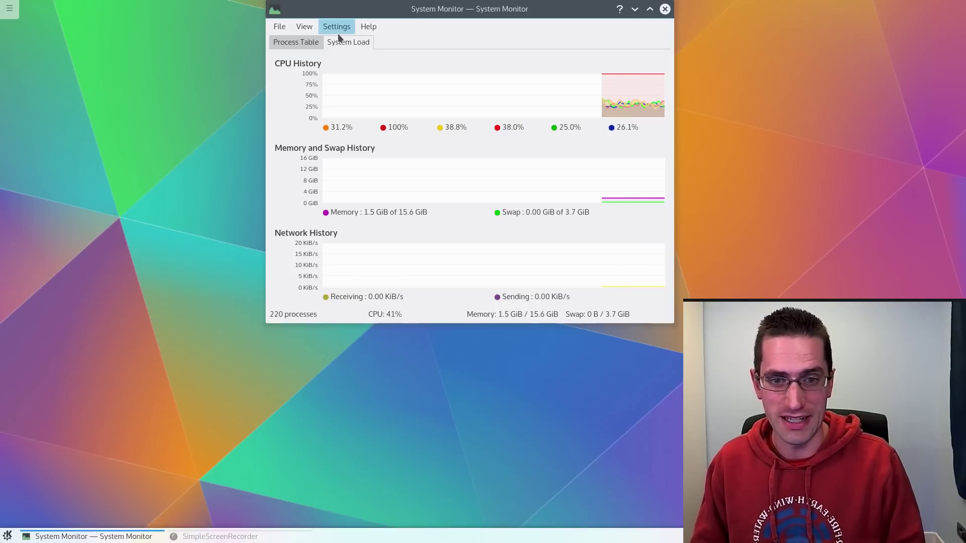
click(664, 9)
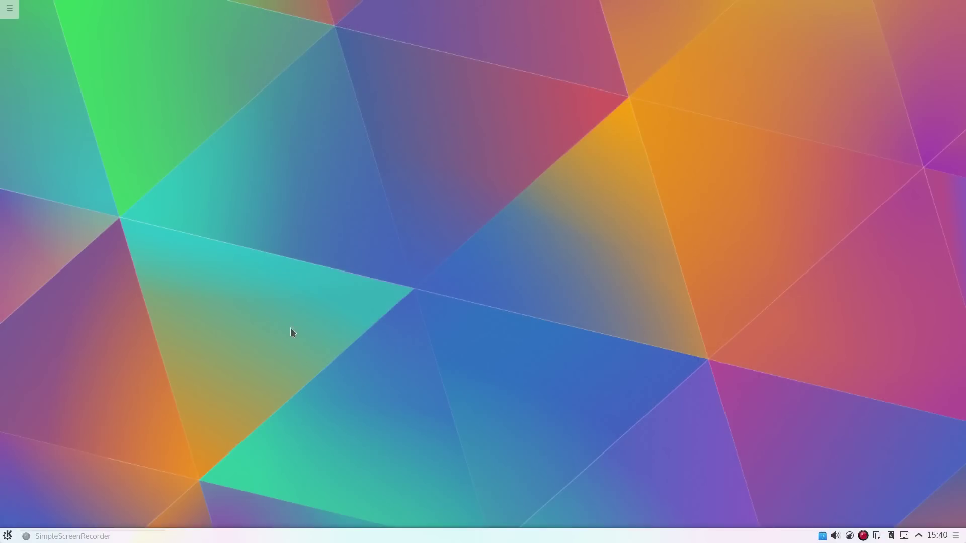
Step: Toggle the launcher, enter bottom-panel edit mode, then reopen the launcher on its favourites
click(7, 536)
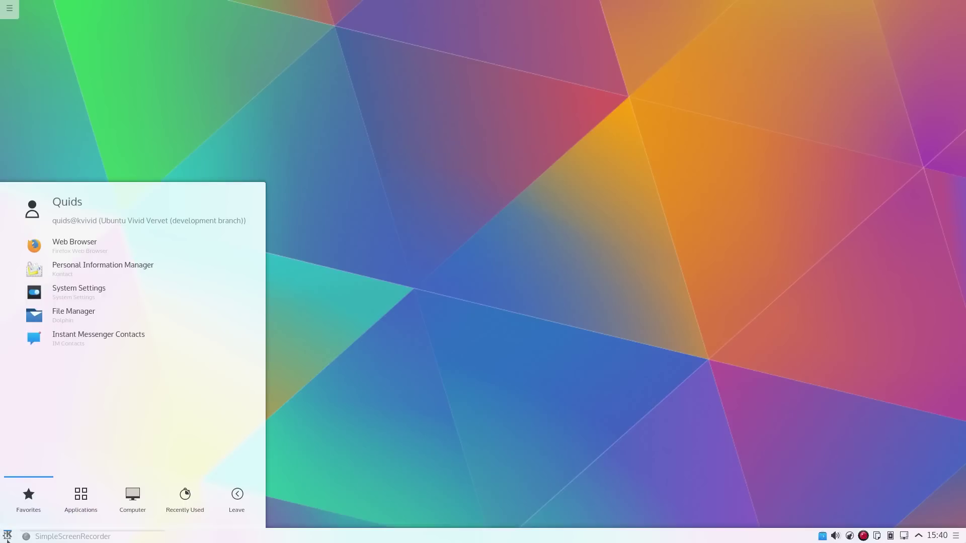
click(306, 479)
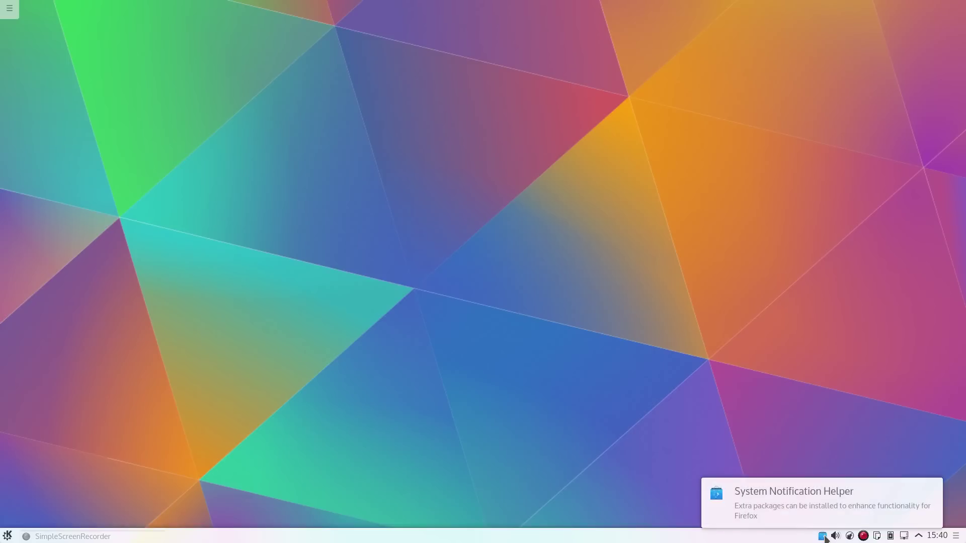
click(957, 537)
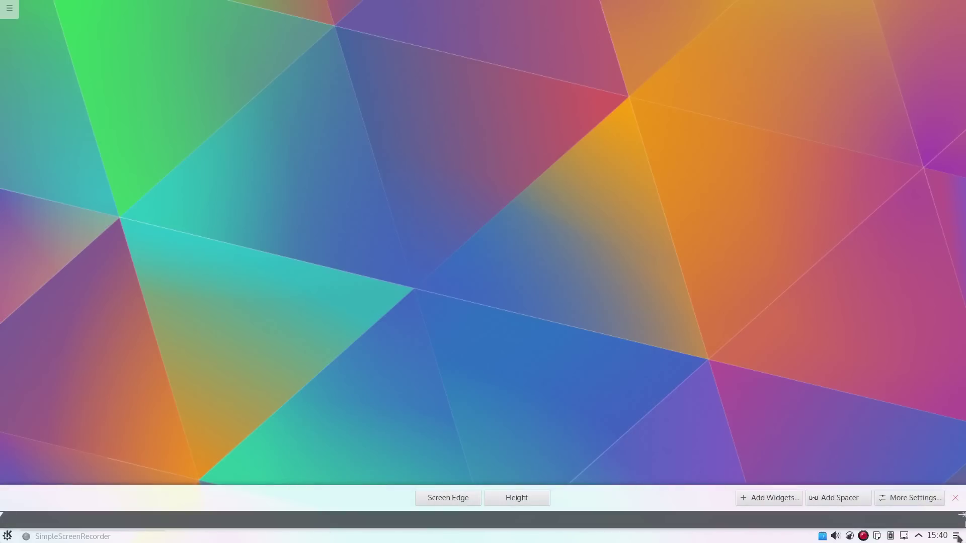
click(8, 534)
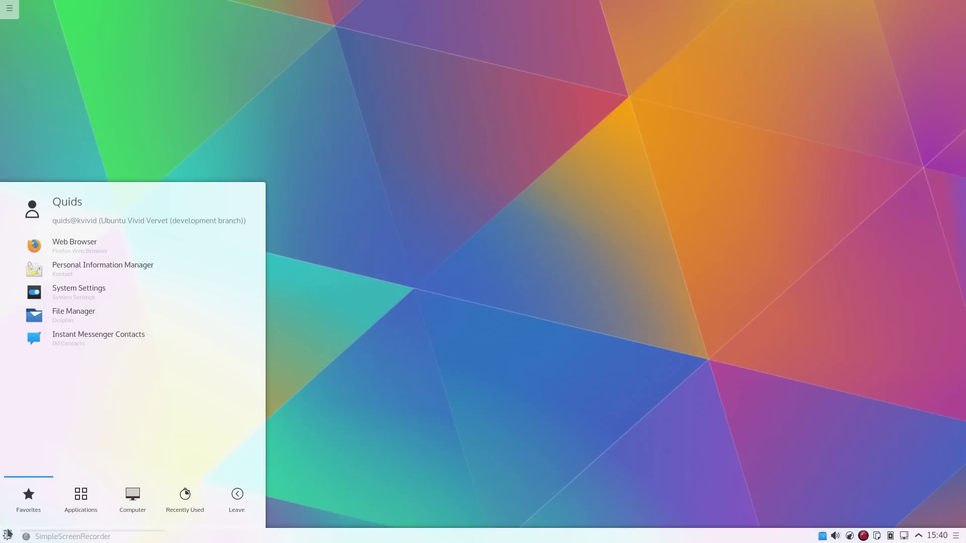
Step: Try launcher searches for 'f' and 'fire', then clear the search back to favourites
text(f)
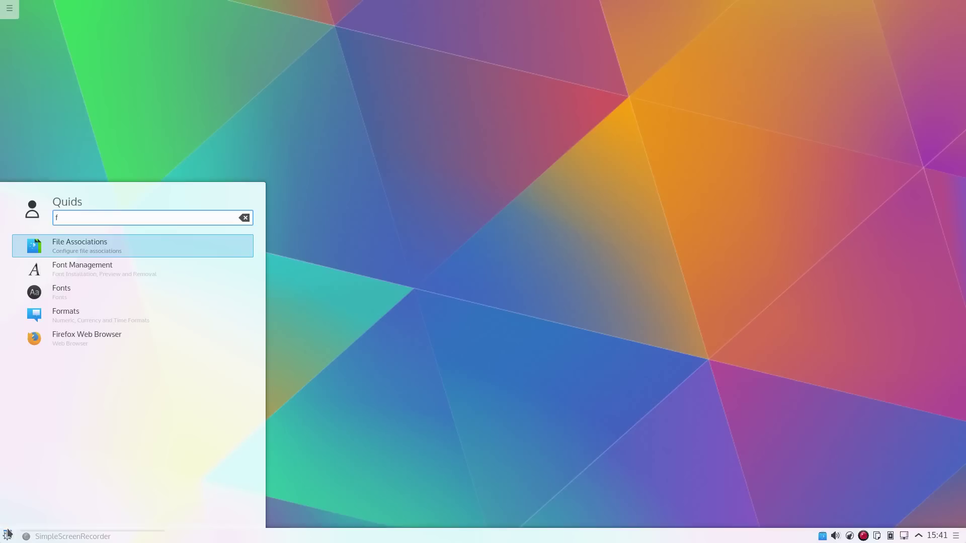
key(Down)
key(Down)
key(Down)
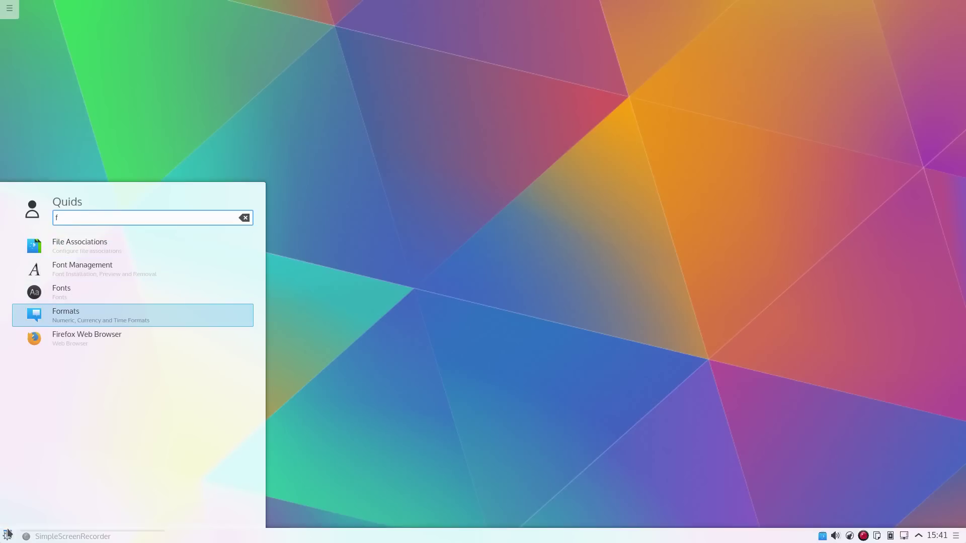
text(ire)
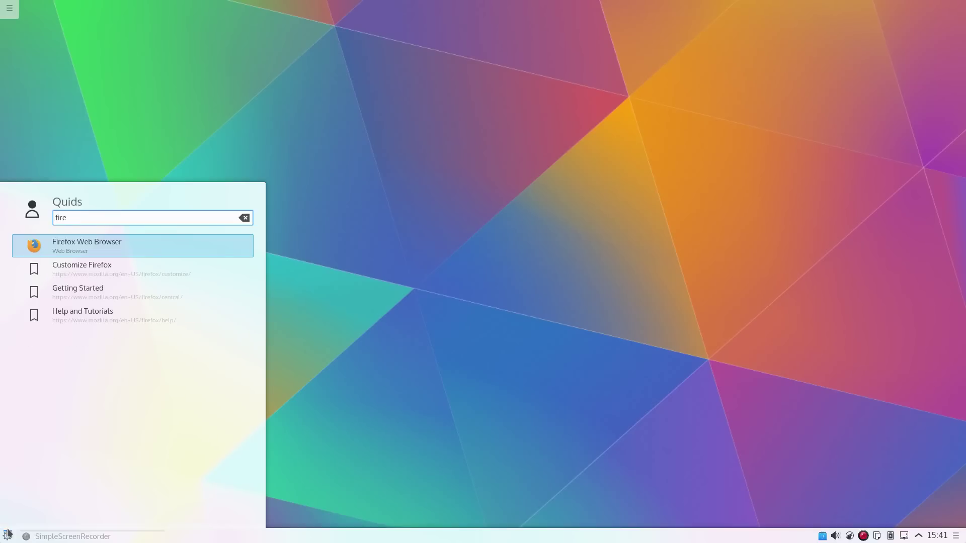
key(BackSpace)
key(BackSpace)
key(BackSpace)
key(BackSpace)
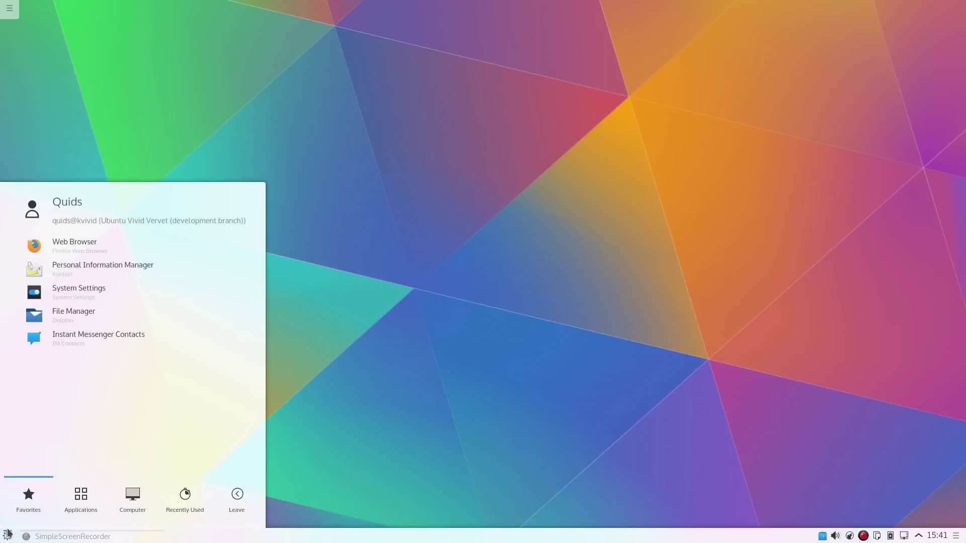
Step: Open snapshot1.png in Gwenview via an 'sna' search, close it, and reopen the launcher
text(sna)
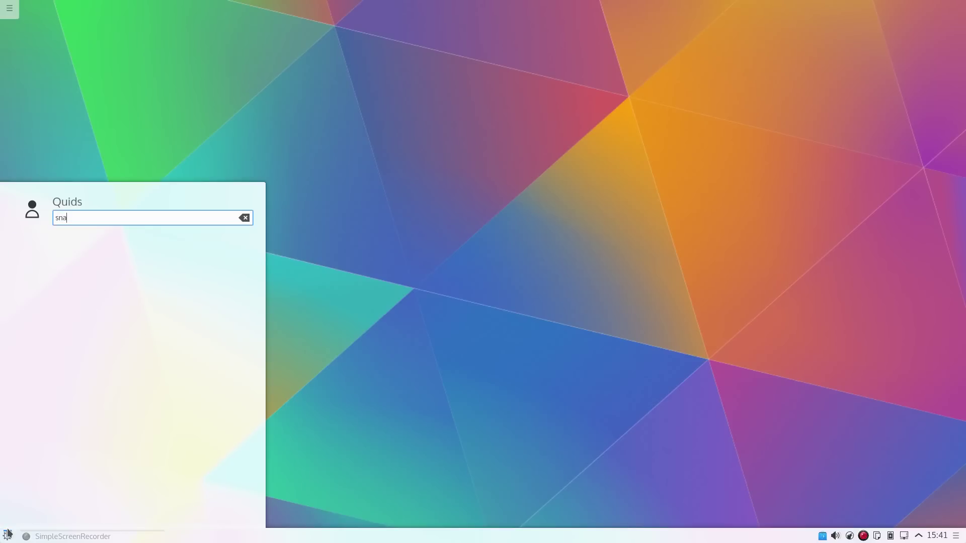
key(Return)
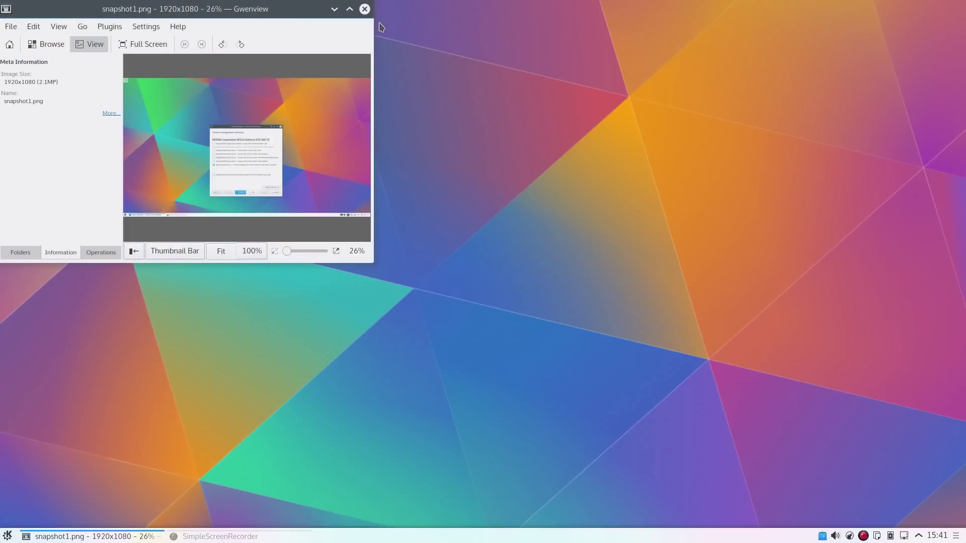
click(366, 9)
click(8, 536)
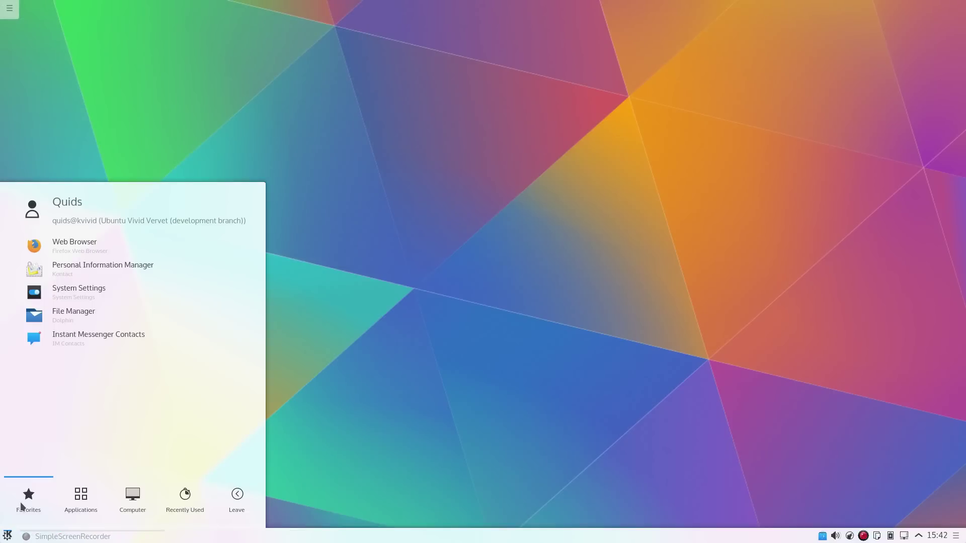
Step: Browse the launcher's Applications, Computer, Recently Used and Leave sections, then close it
click(71, 508)
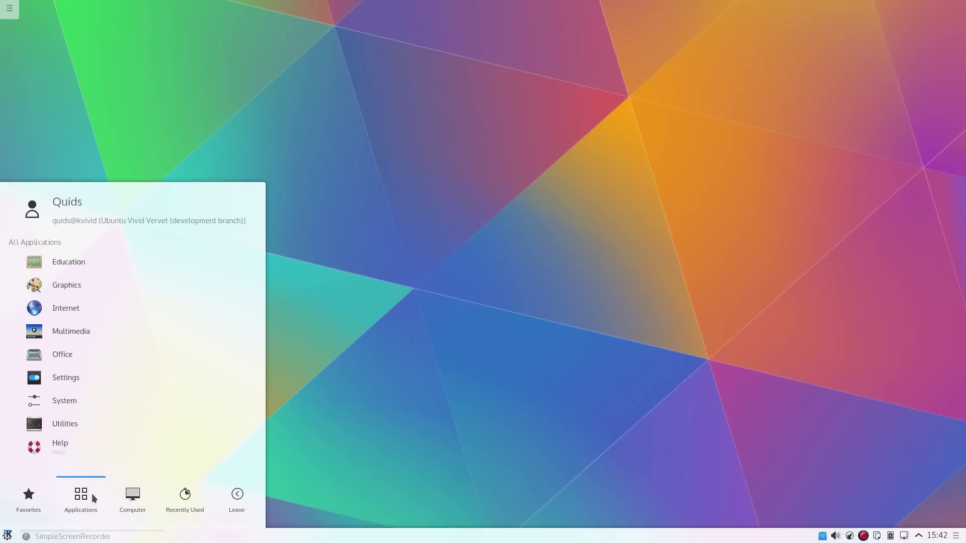
click(129, 496)
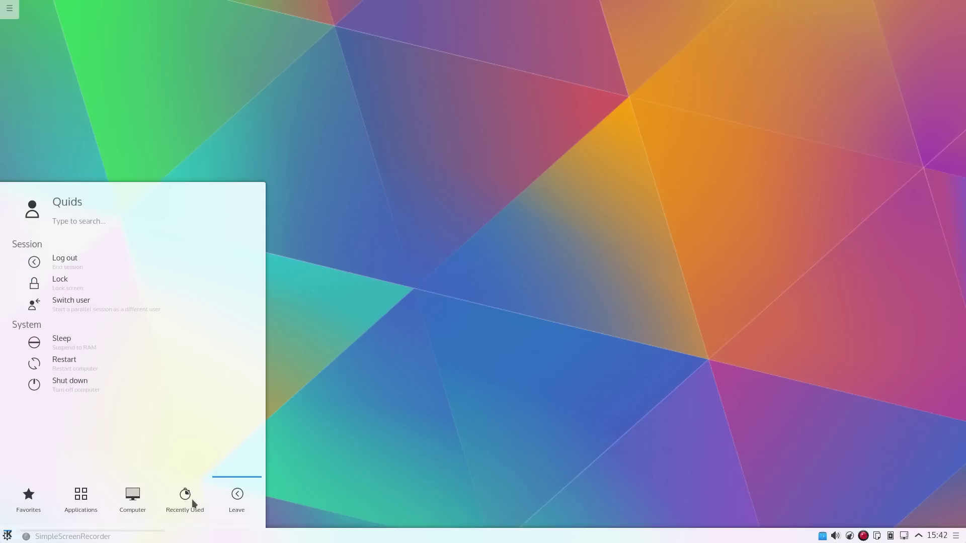
mouse_move(192, 504)
mouse_move(228, 499)
click(333, 478)
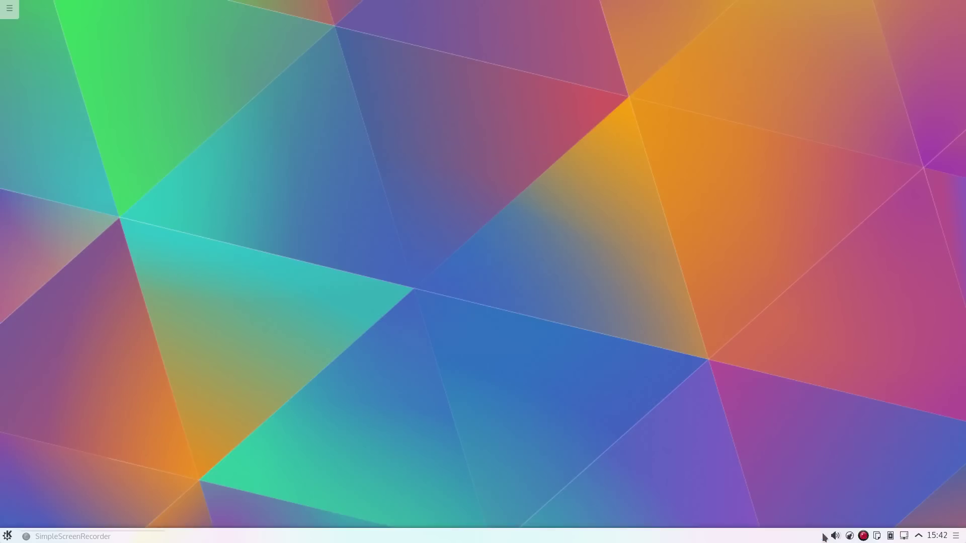
Step: Cancel the Flash extra-packages install offer and open Amarok from the tray
click(822, 535)
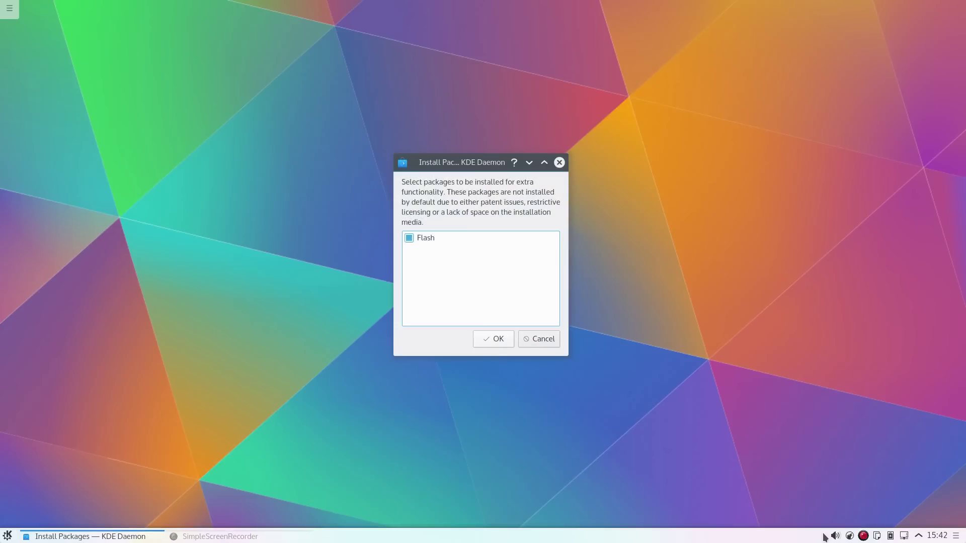
click(547, 341)
click(848, 535)
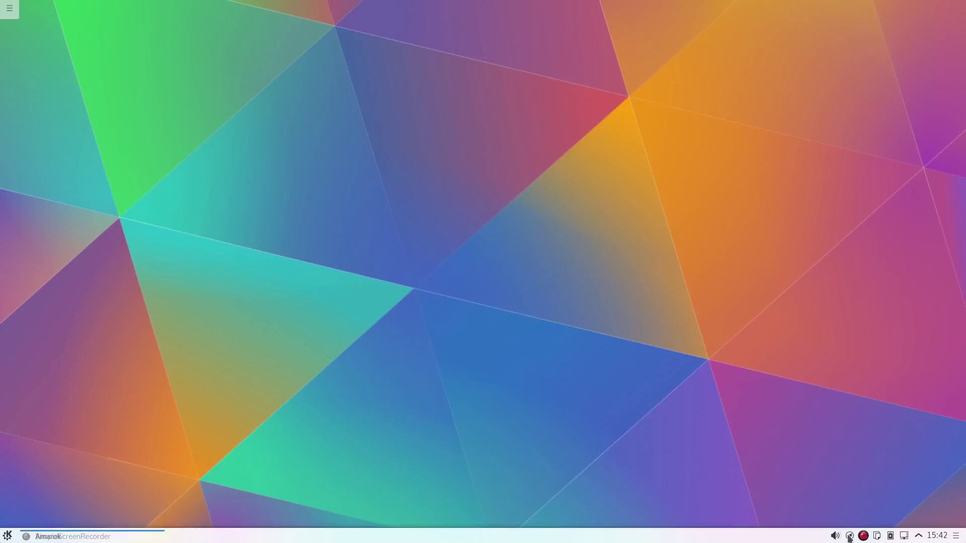
Step: Close Amarok, then check the clipboard history, KDE Connect phone status and network connections
scroll(848, 536, down, 2)
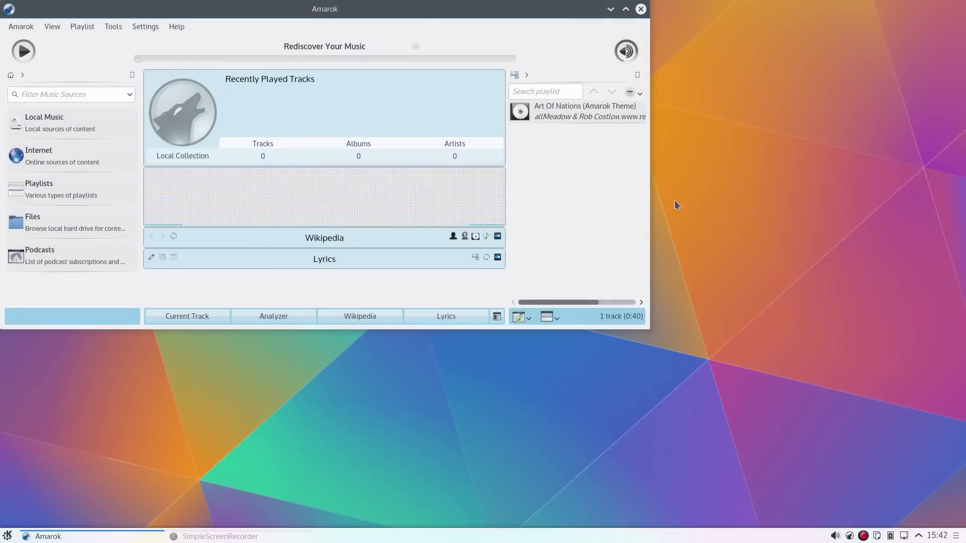
click(640, 8)
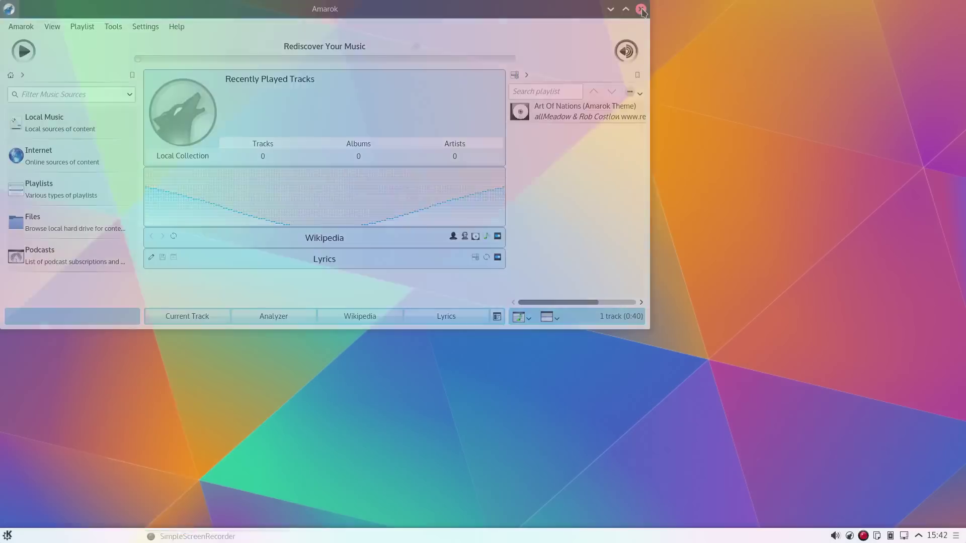
click(877, 536)
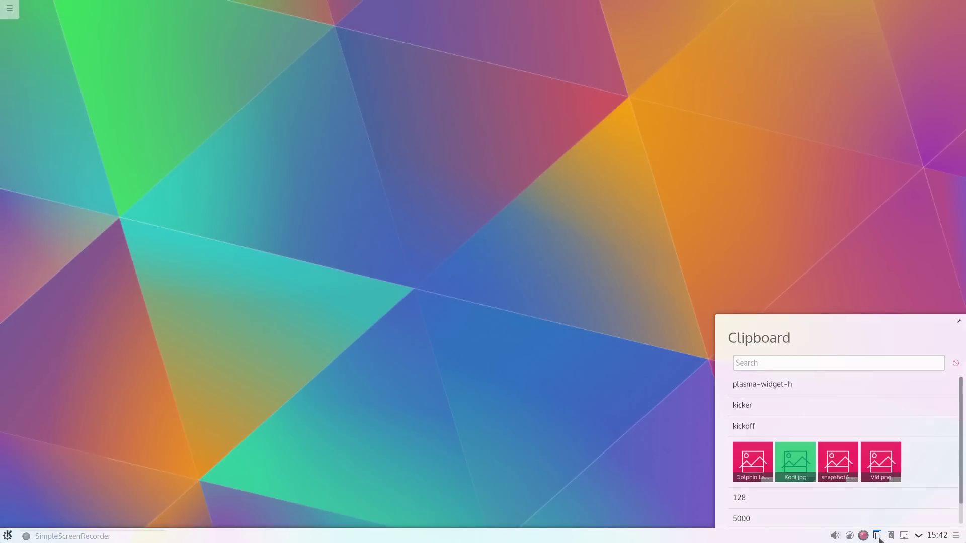
click(890, 537)
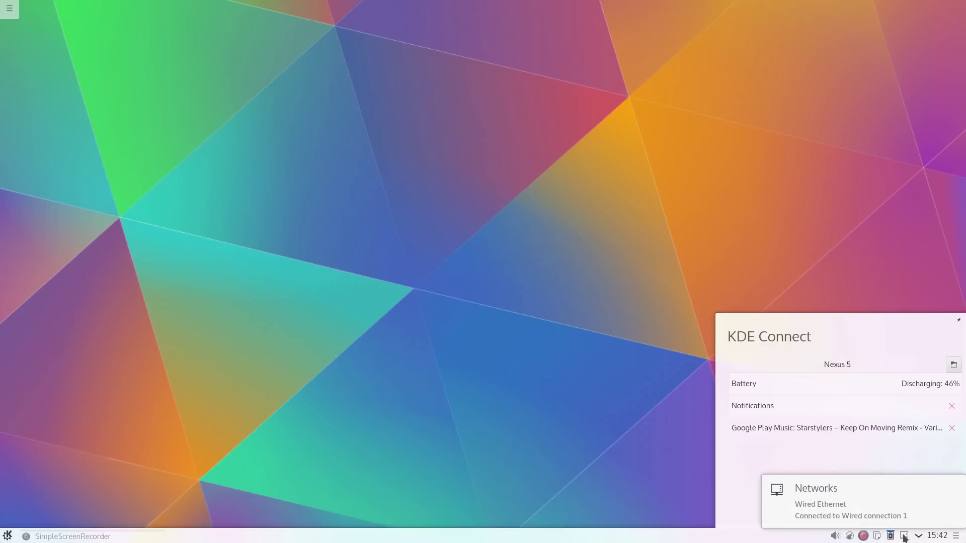
click(904, 536)
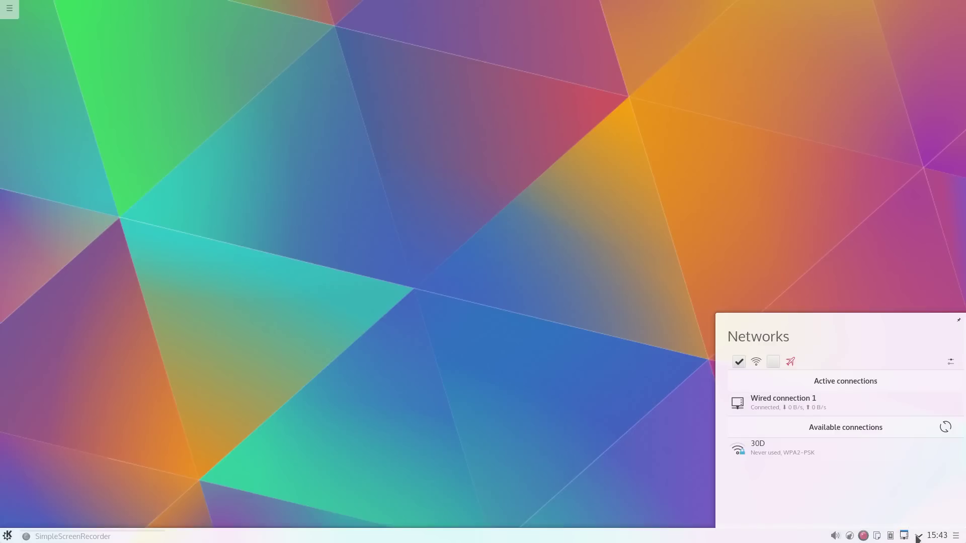
click(919, 536)
Step: Open the Widgets panel from the desktop toolbox, scroll through it, and show the Get new widgets options
click(9, 8)
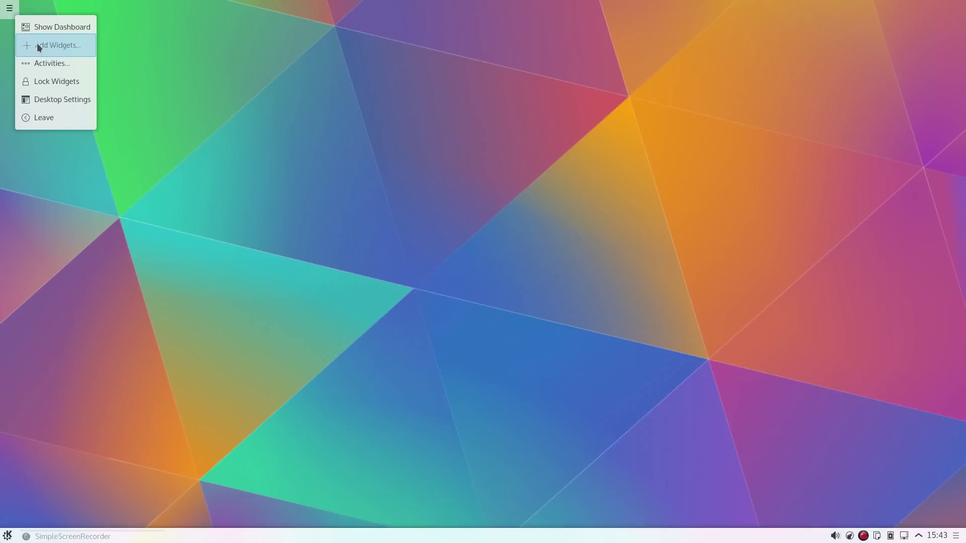
click(38, 43)
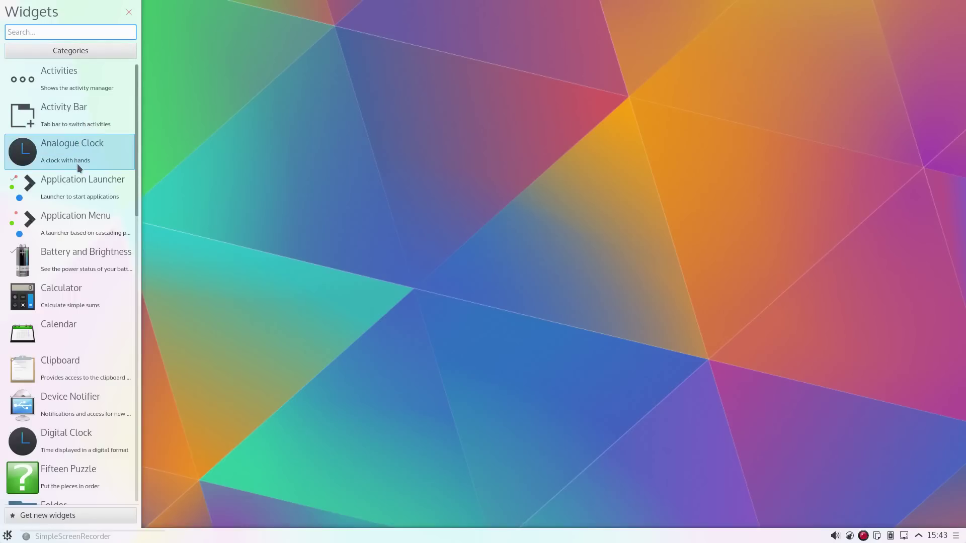
scroll(77, 164, down, 1)
scroll(77, 166, down, 5)
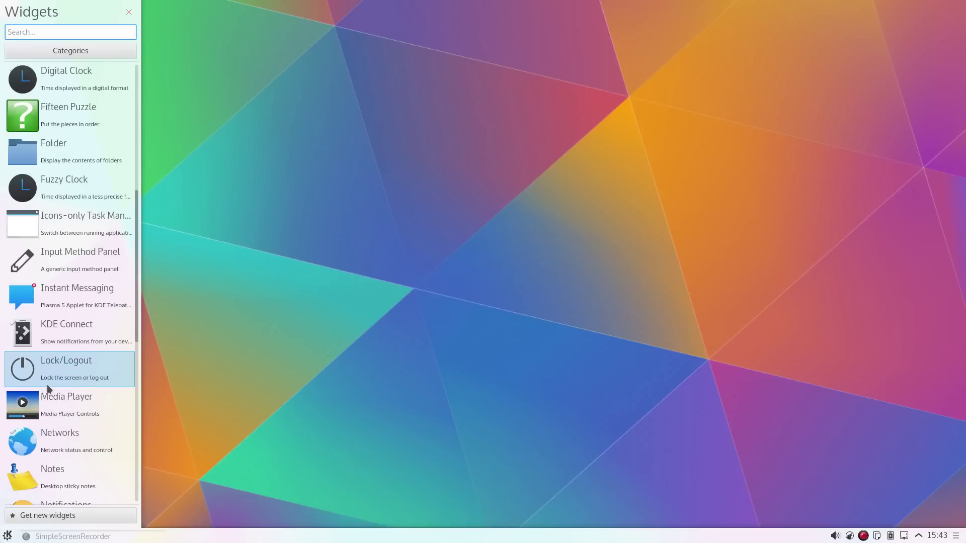
scroll(49, 388, down, 4)
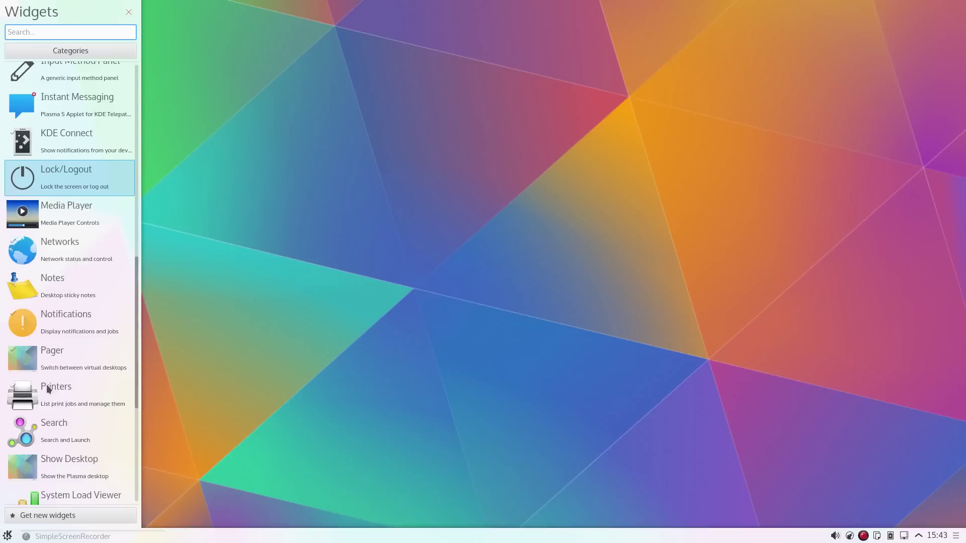
scroll(46, 385, down, 3)
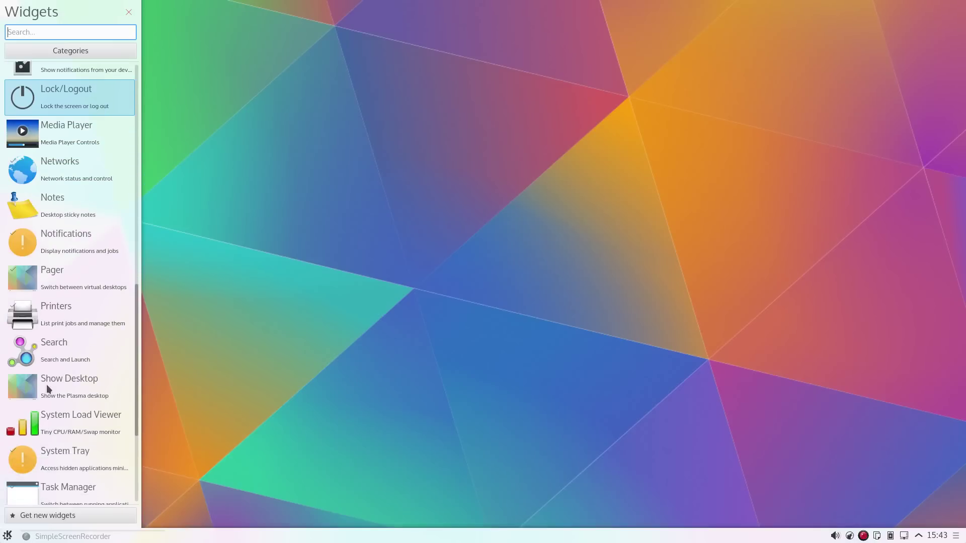
click(37, 516)
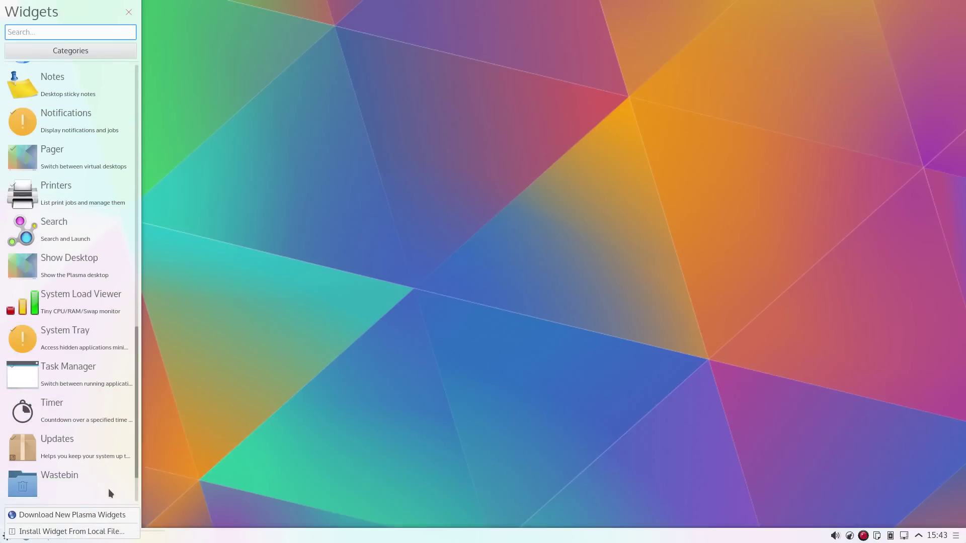
Step: Browse downloadable widgets like Yahoo! Weather Widget and BCache Monitor, then close the installer
click(84, 517)
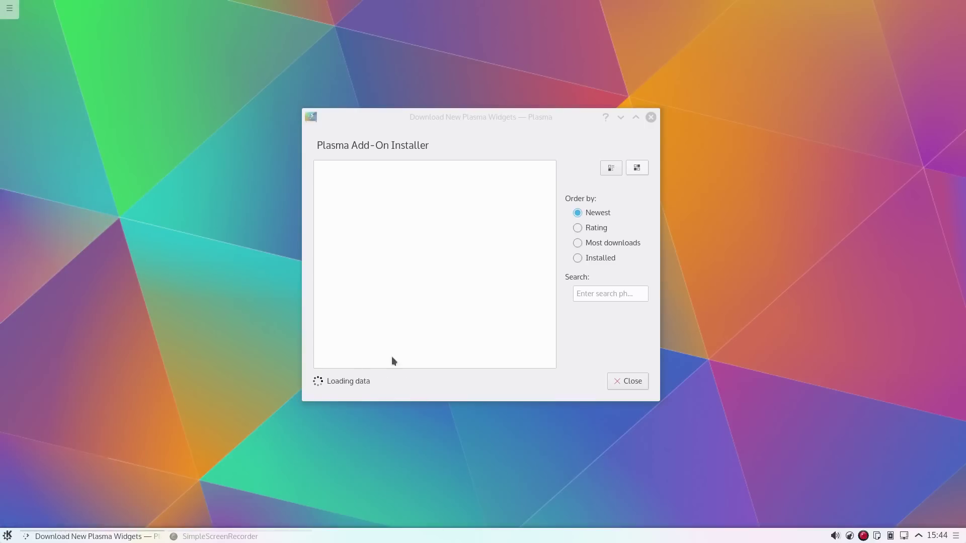
click(458, 183)
scroll(447, 202, down, 3)
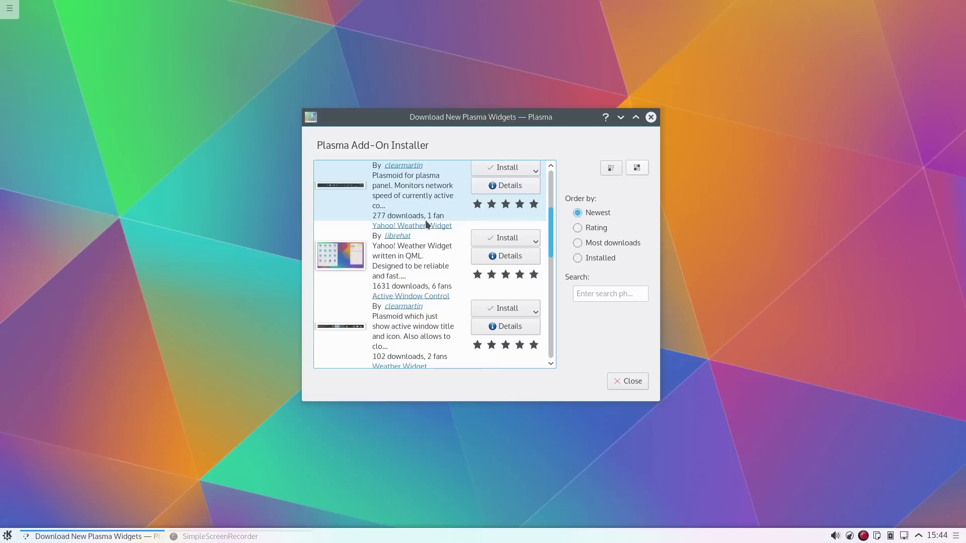
scroll(439, 206, down, 10)
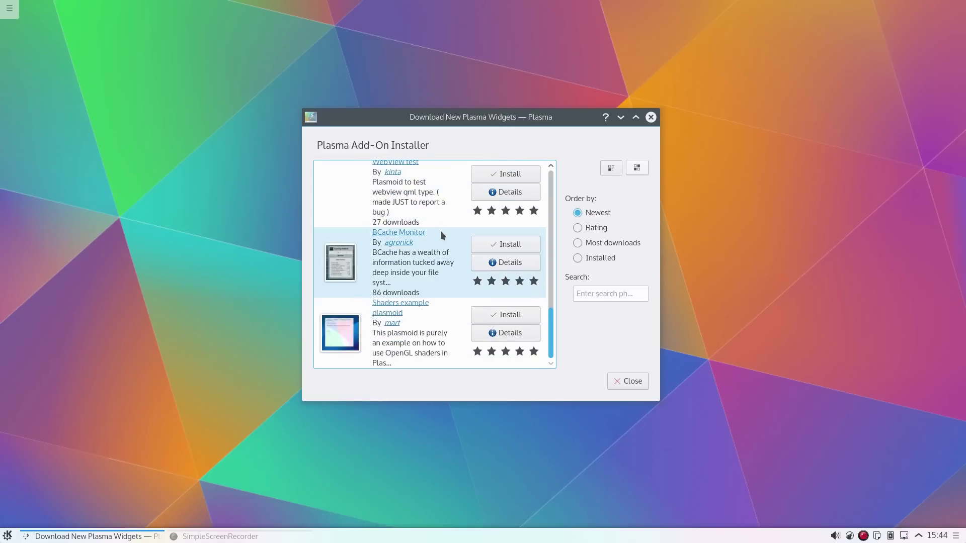
click(619, 383)
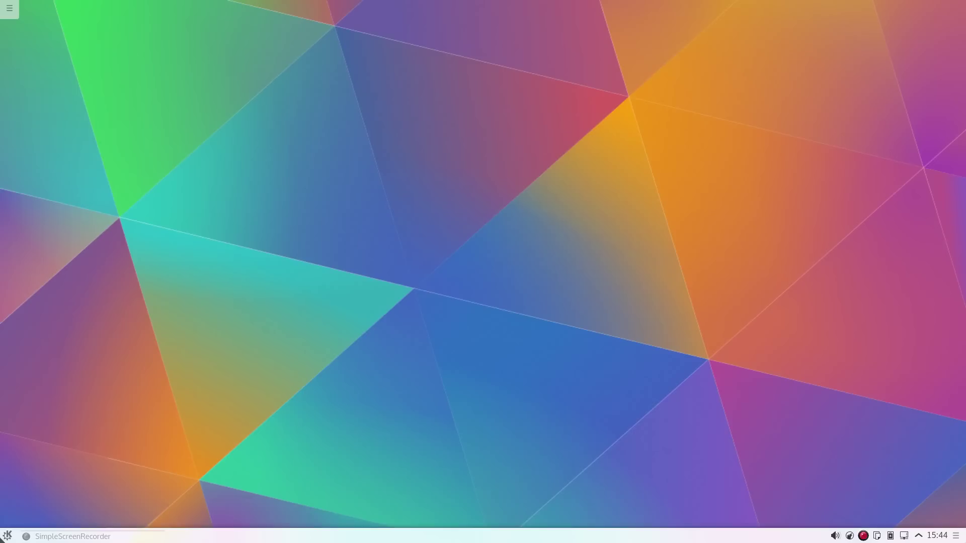
Step: Launch System Settings through a 'set' launcher search and enlarge its window
click(7, 536)
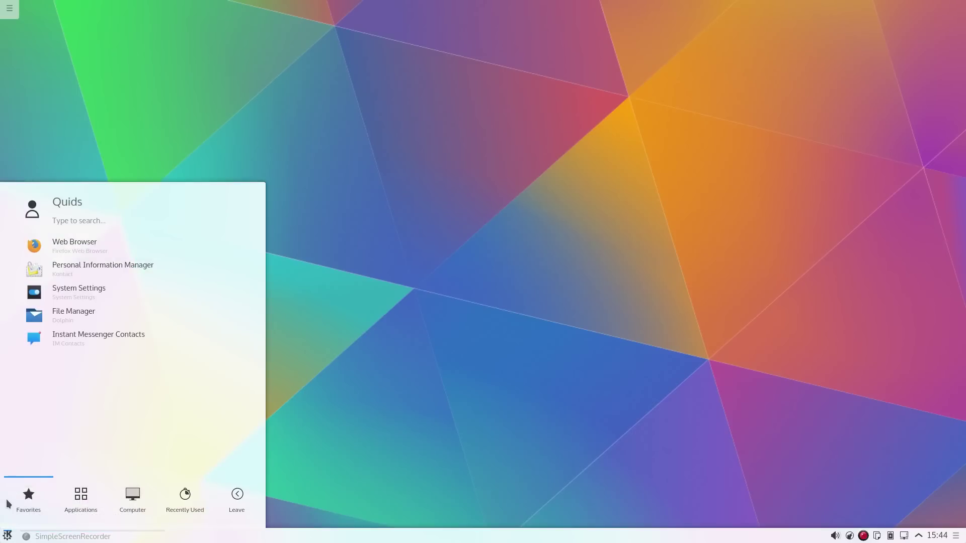
text(set)
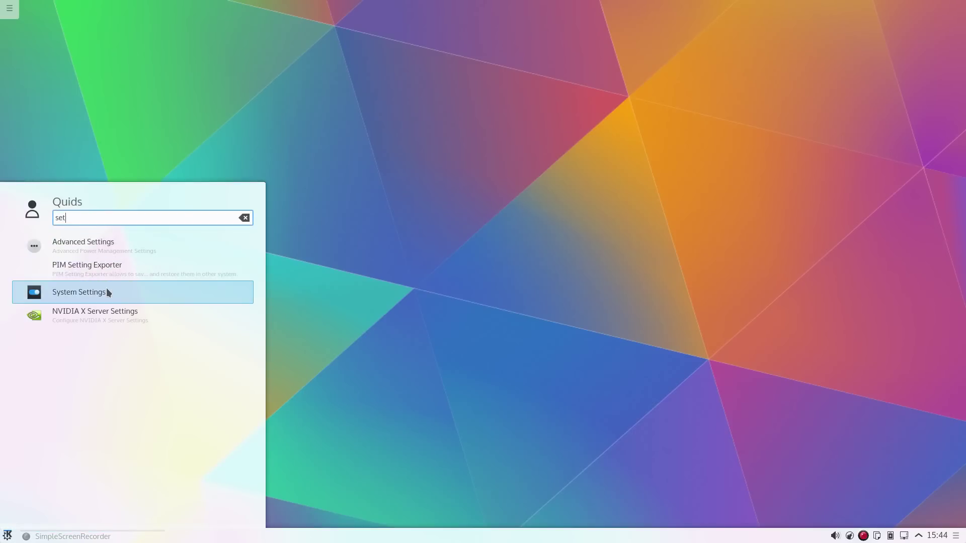
click(107, 291)
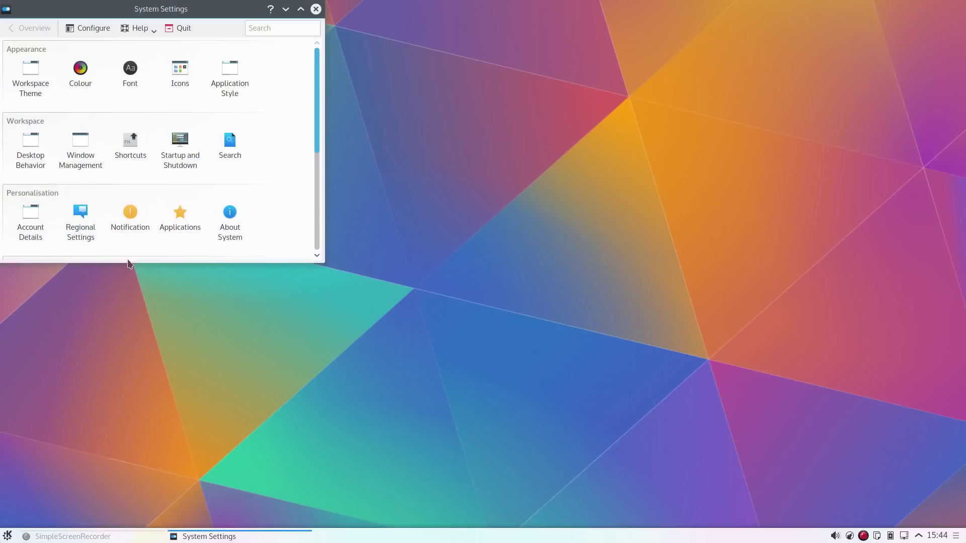
drag(324, 263, 479, 407)
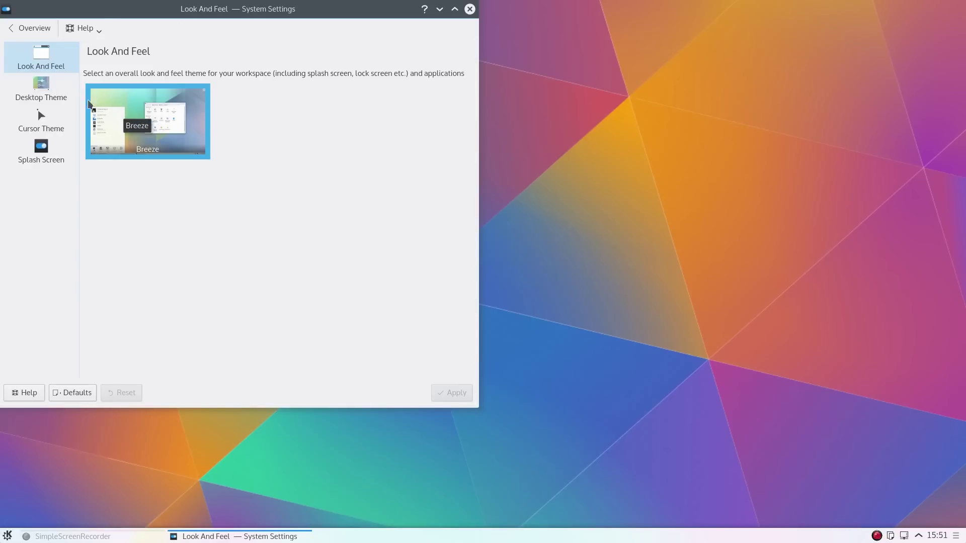
Step: Check the Desktop Theme page and its downloadable themes, then Splash Screen, then go back to Overview
click(44, 90)
click(422, 373)
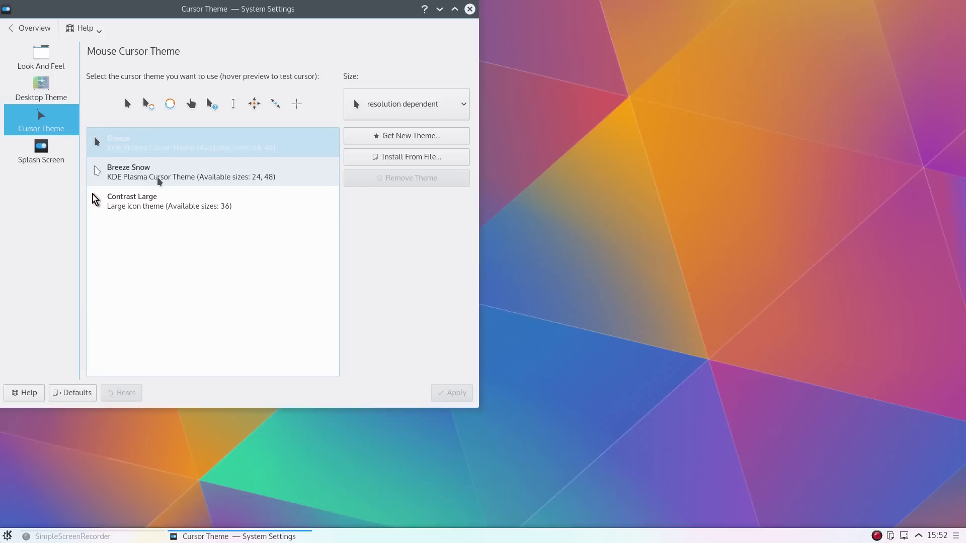
click(45, 159)
mouse_move(271, 83)
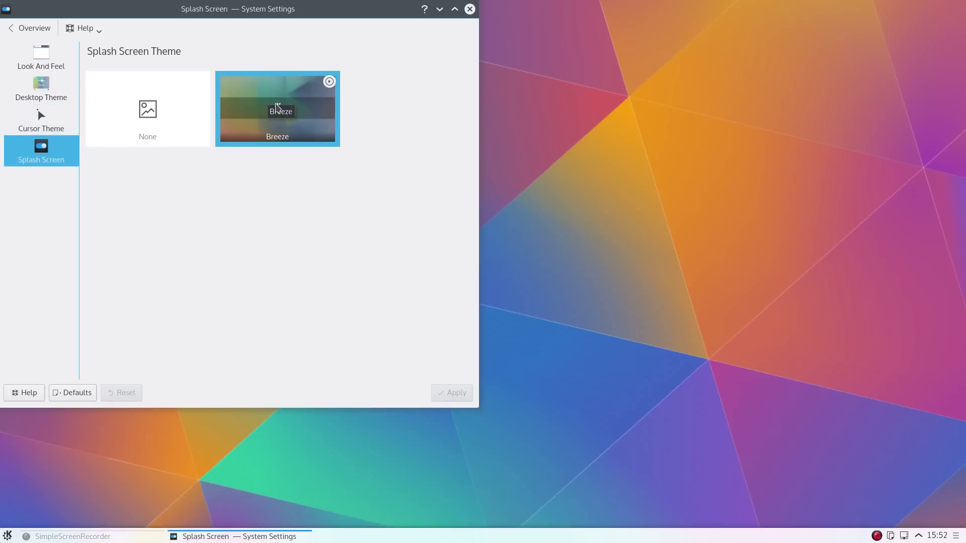
click(24, 28)
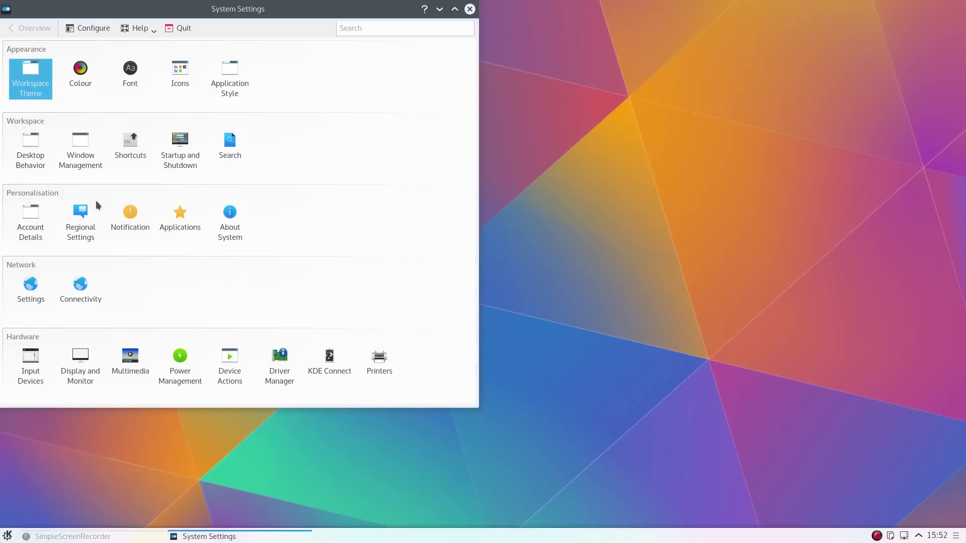
Step: In Driver Manager, leave the amd64-microcode firmware checked, then go back to Overview
click(281, 365)
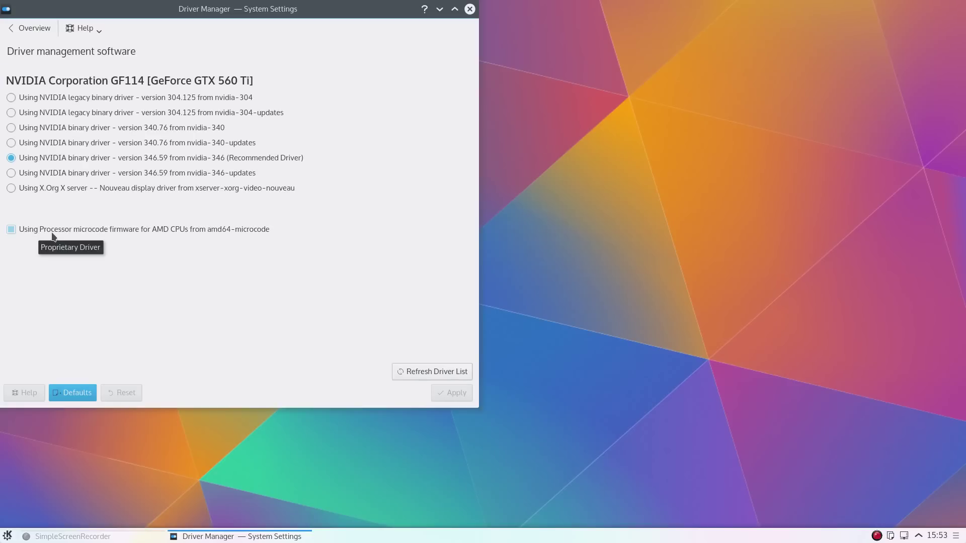
click(53, 234)
click(103, 236)
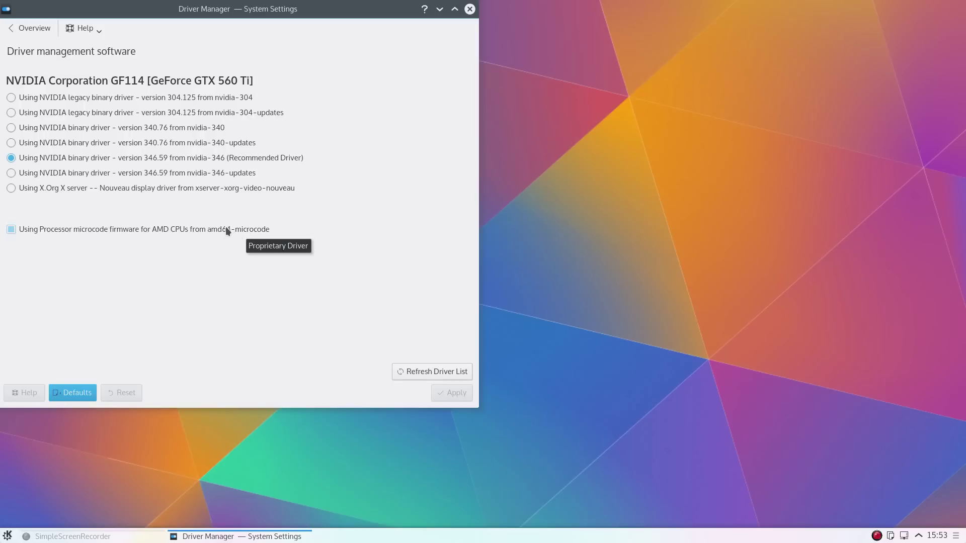
click(241, 235)
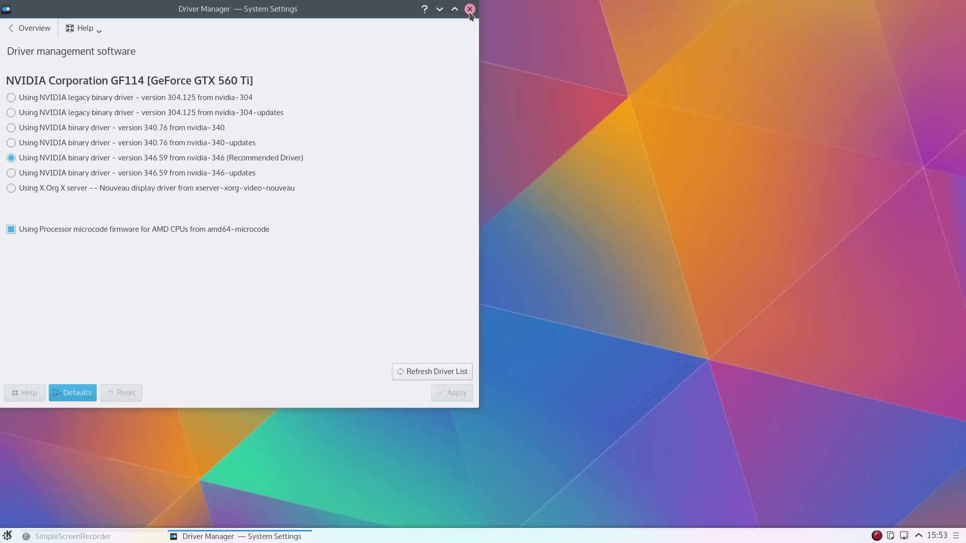
click(30, 31)
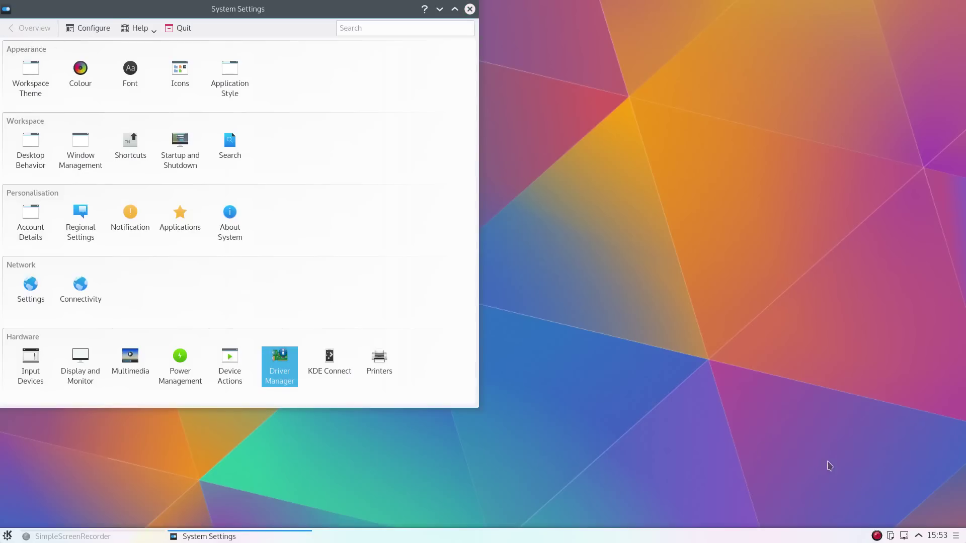
Step: Show the volume mixer, then bring up the launcher's All Applications categories
click(900, 539)
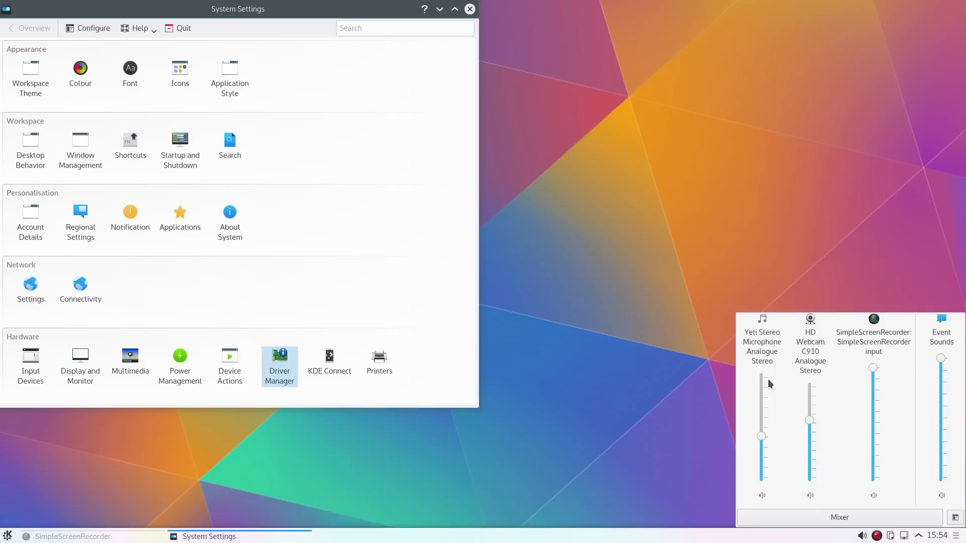
click(631, 388)
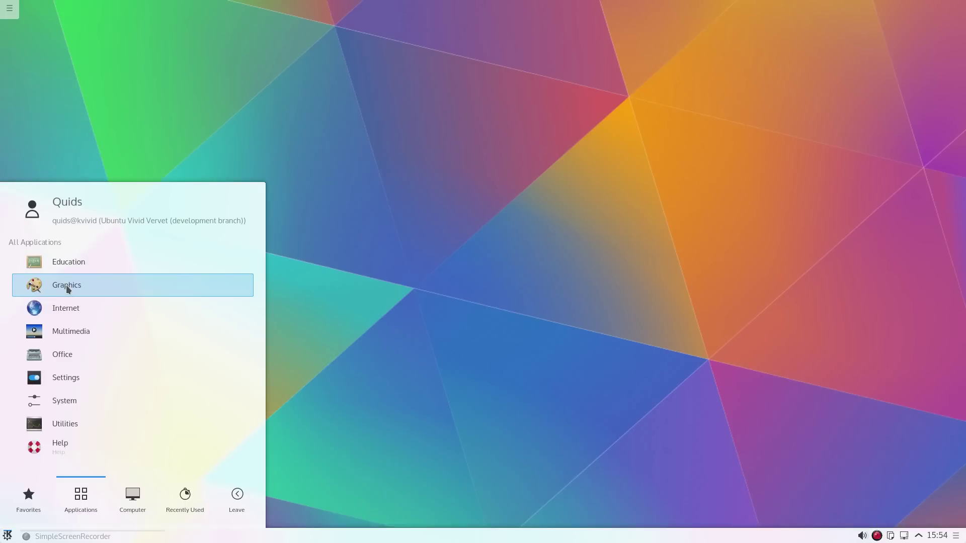
Step: Browse the Graphics and Internet application categories in the Kickoff launcher
click(69, 288)
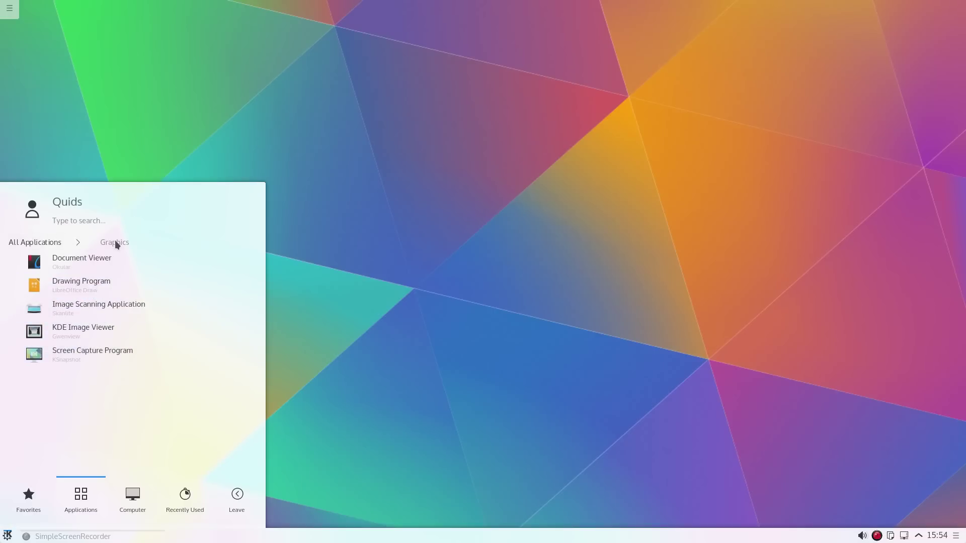
click(89, 504)
click(85, 317)
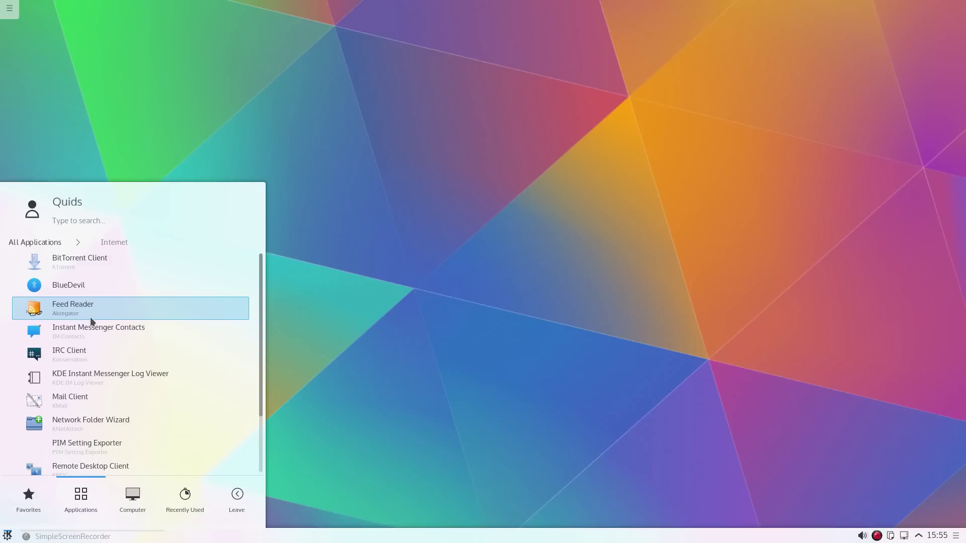
scroll(91, 319, down, 3)
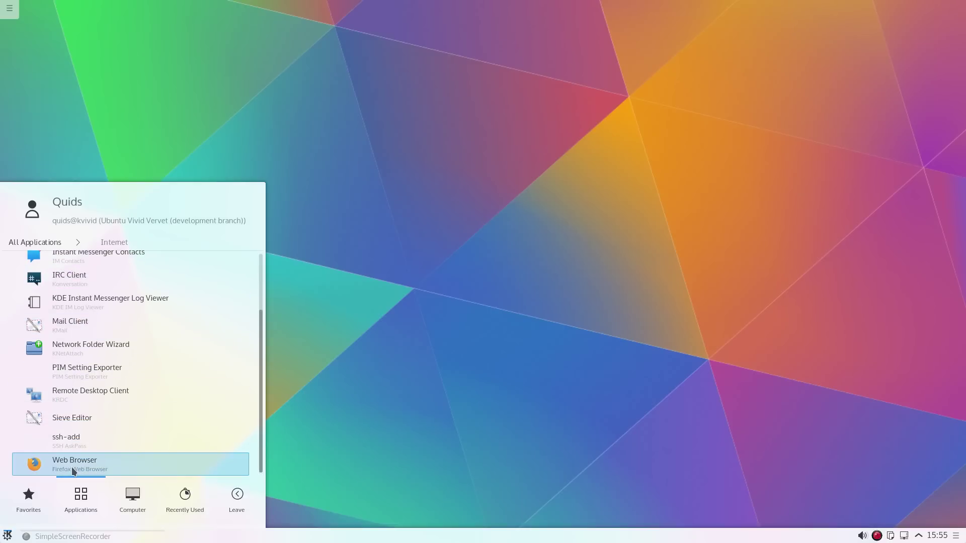
scroll(101, 345, up, 3)
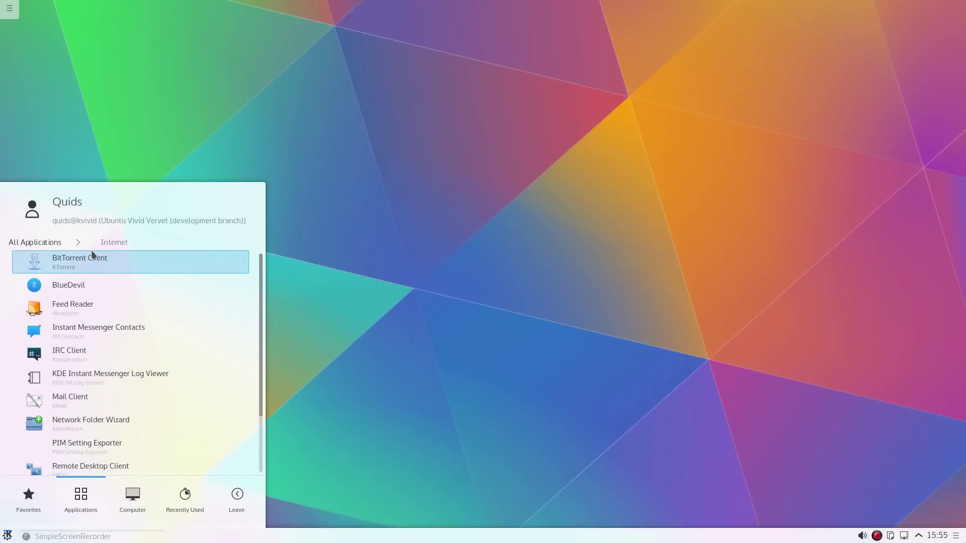
Step: Browse Office, then open Multimedia listing Audio Player, Disc Burning, SimpleScreenRecorder and Video Player
click(43, 242)
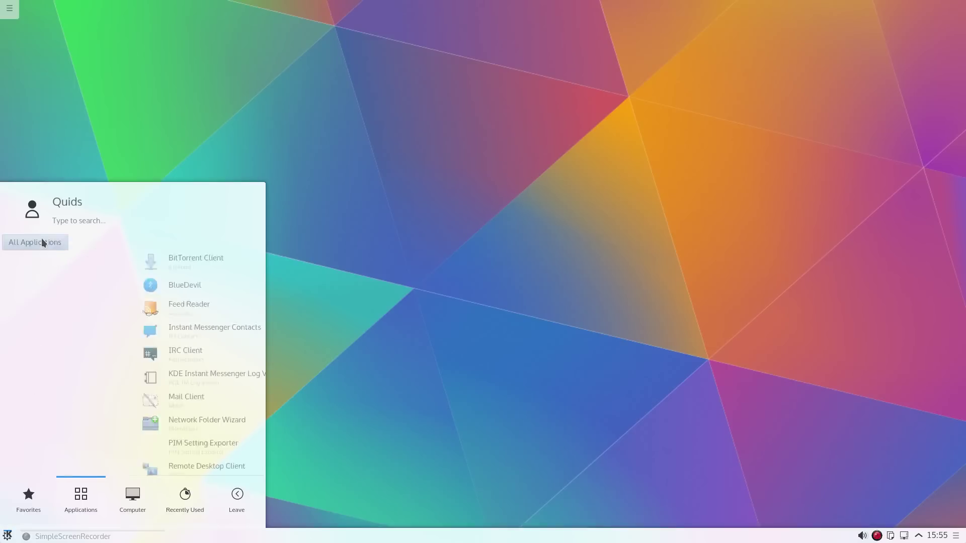
click(69, 355)
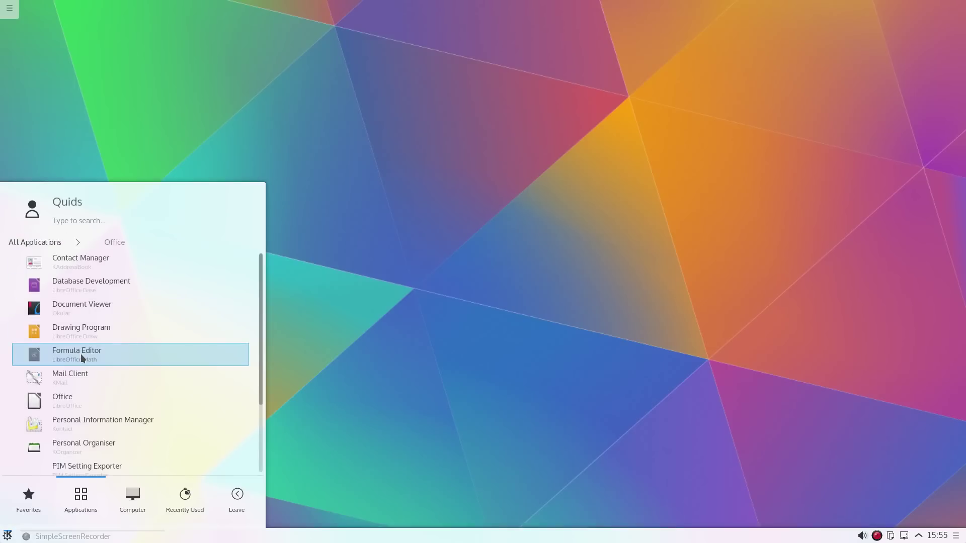
scroll(95, 367, down, 4)
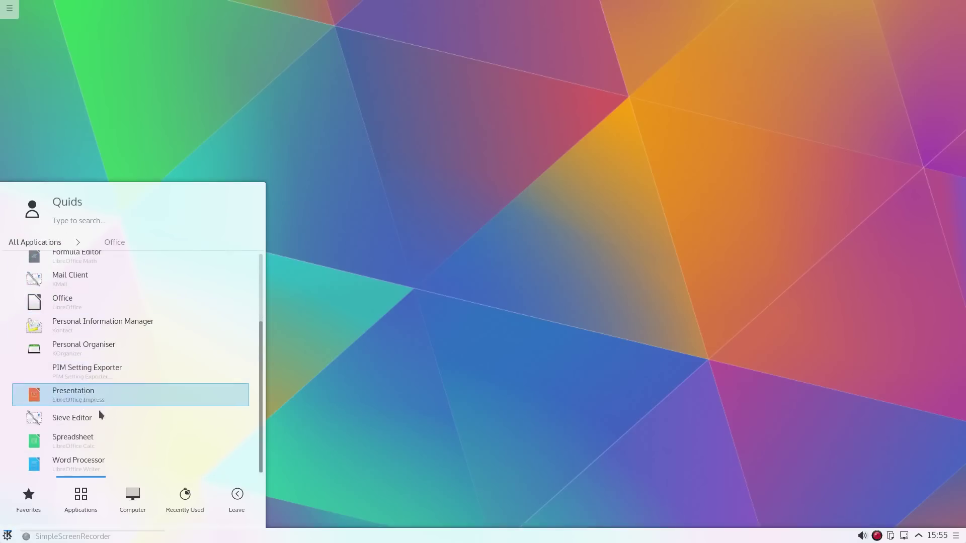
scroll(78, 345, up, 4)
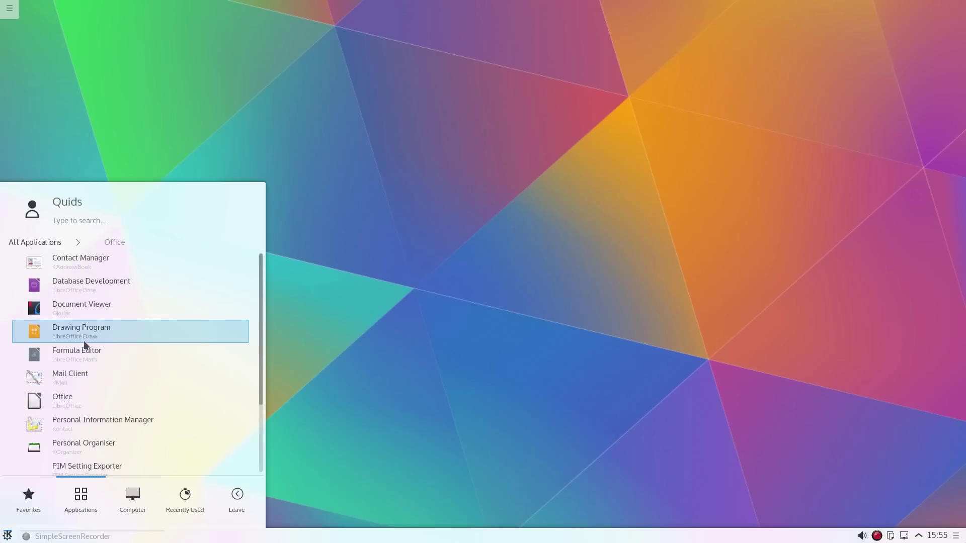
key(Left)
click(80, 329)
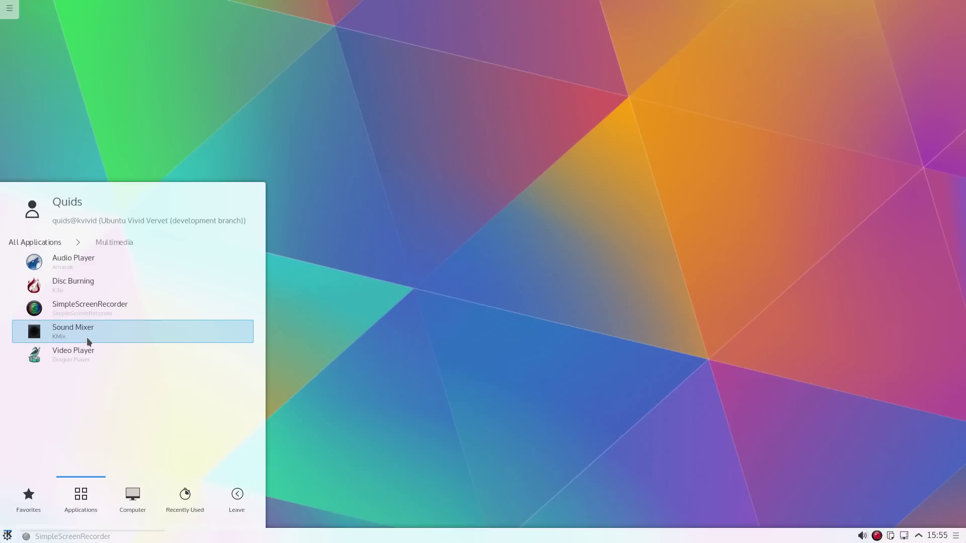